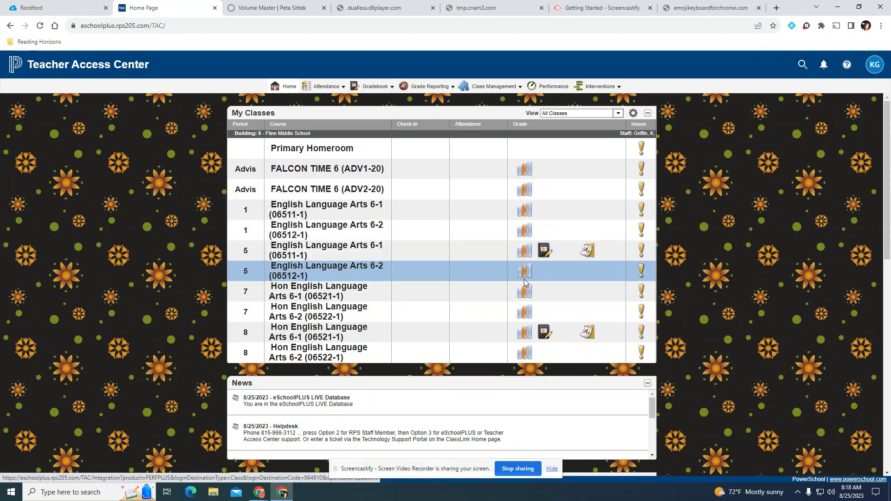
Open the gradebook setup for the period 5 English Language Arts 6-1 (06511-1) class
{"action": "left_click", "coordinate": [329, 247]}
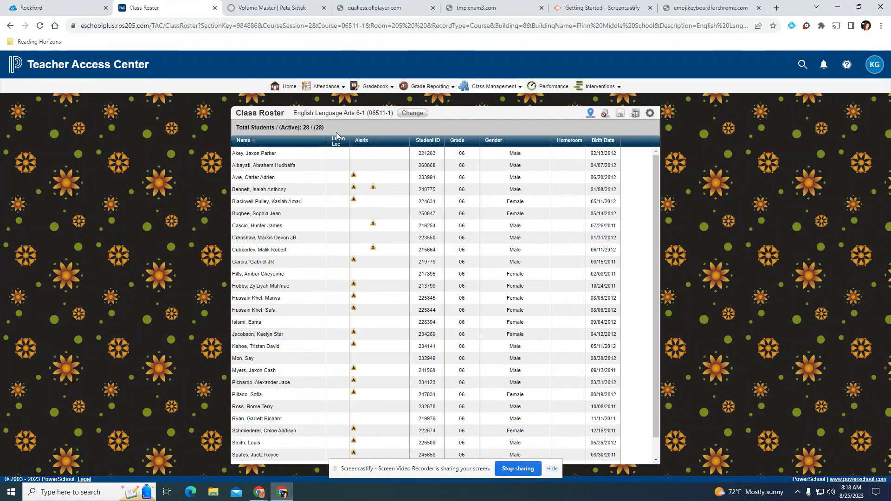
{"action": "mouse_move", "coordinate": [375, 89]}
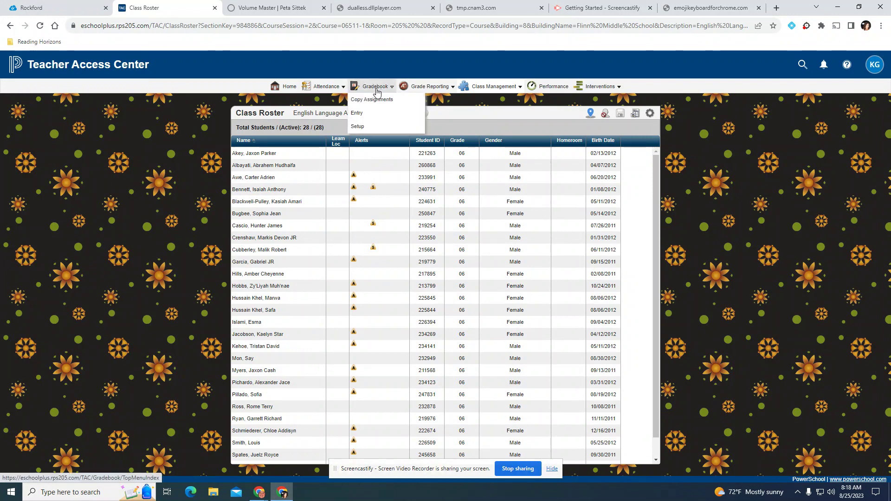
{"action": "left_click", "coordinate": [370, 127]}
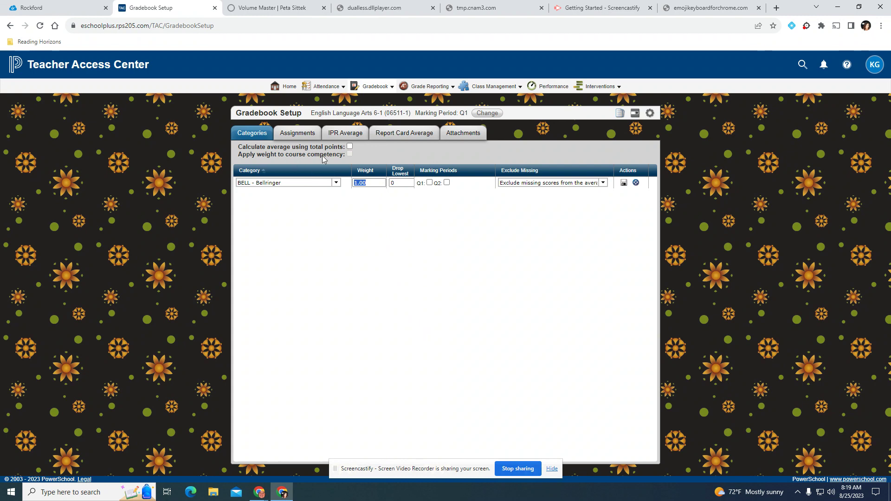
{"action": "left_click", "coordinate": [350, 157]}
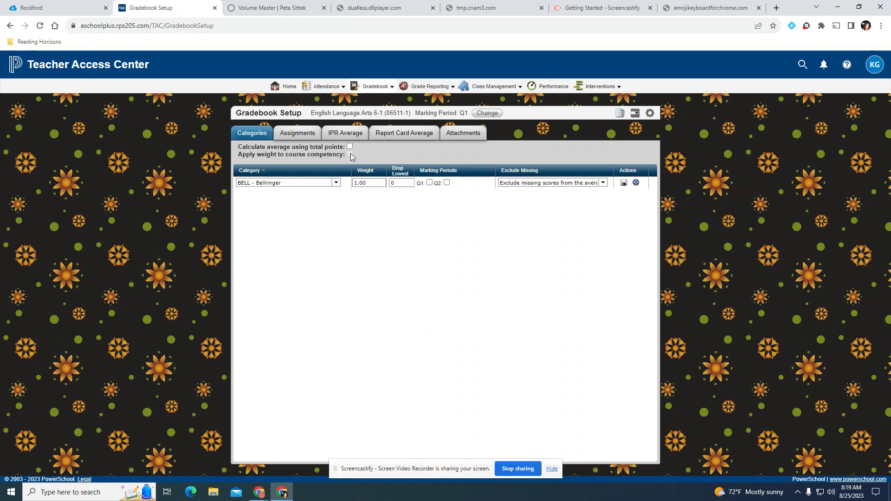
Save a FORM - Formative category with weight 10 and missing scores counted as zero in the average
{"action": "left_click", "coordinate": [336, 186]}
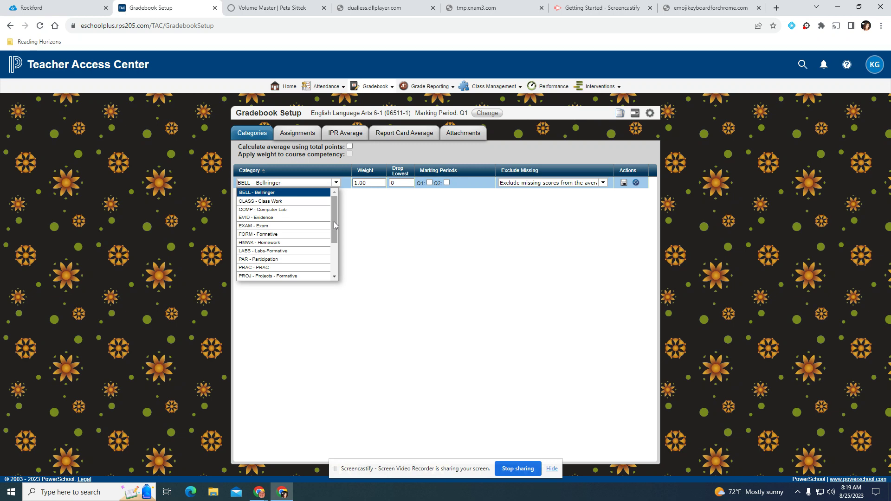
{"action": "left_click_drag", "start_coordinate": [333, 222], "coordinate": [333, 263]}
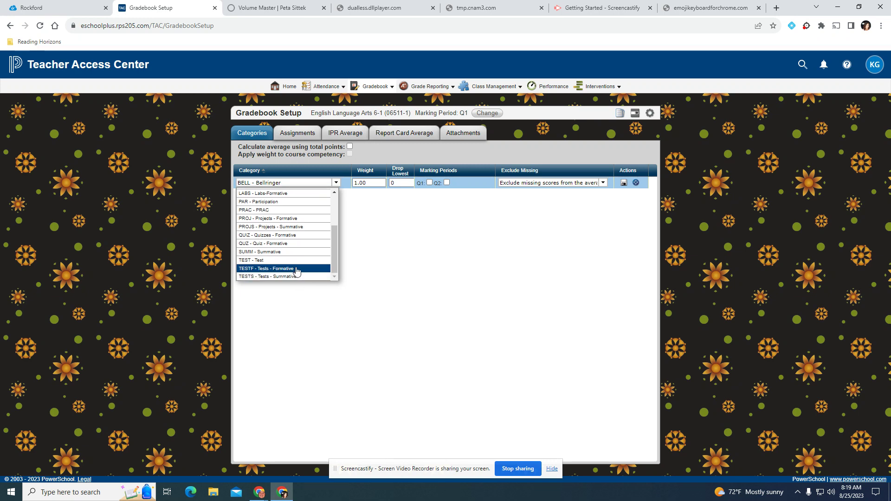
{"action": "left_click_drag", "start_coordinate": [334, 253], "coordinate": [340, 188]}
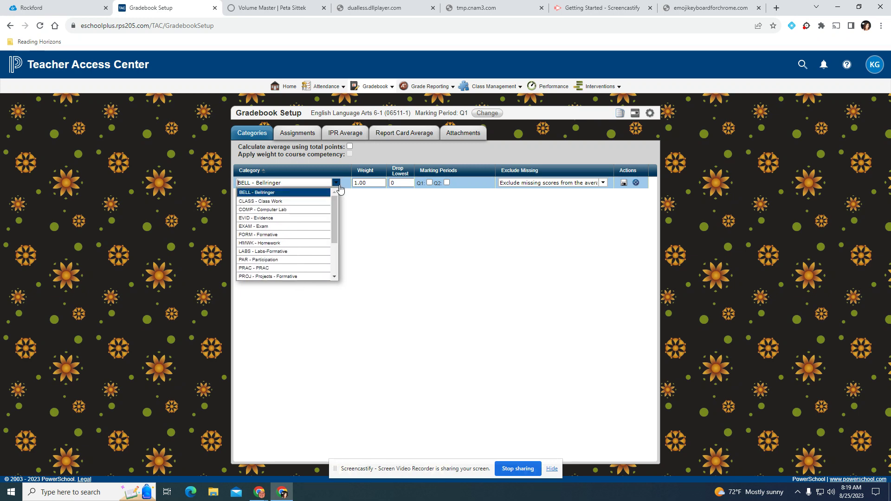
{"action": "left_click", "coordinate": [273, 235]}
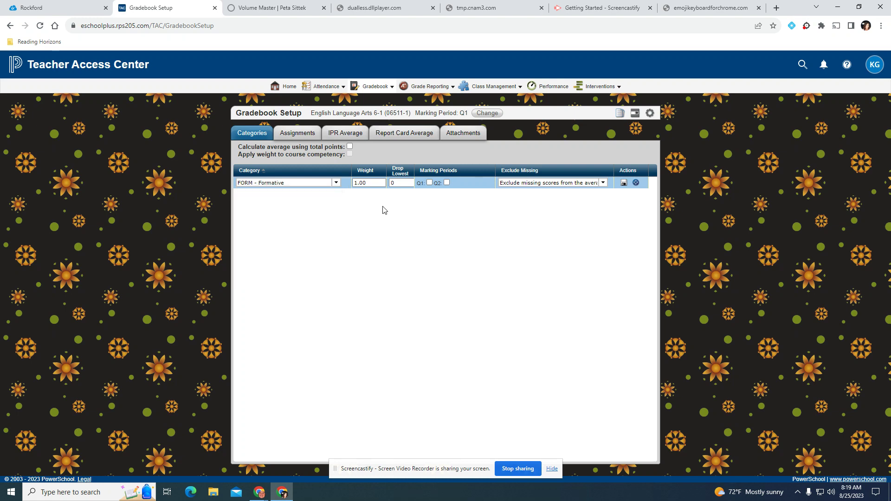
{"action": "left_click", "coordinate": [375, 182]}
{"action": "type", "text": "1"}
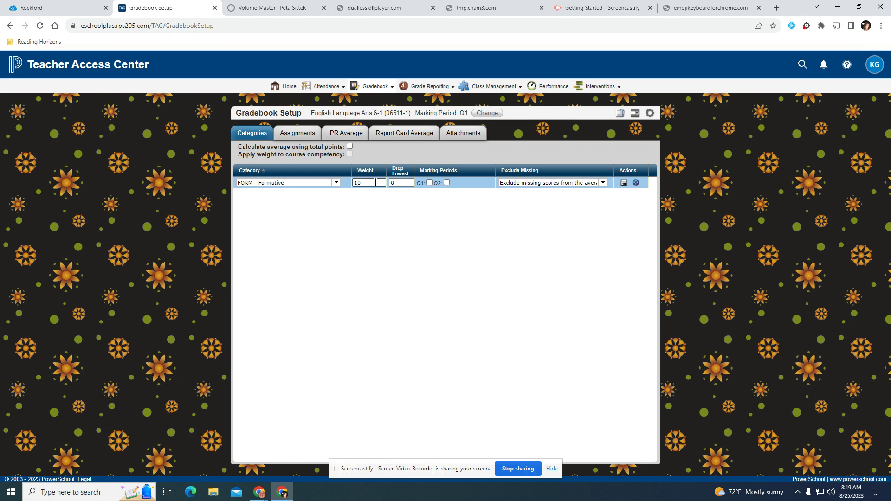
{"action": "left_click", "coordinate": [602, 183]}
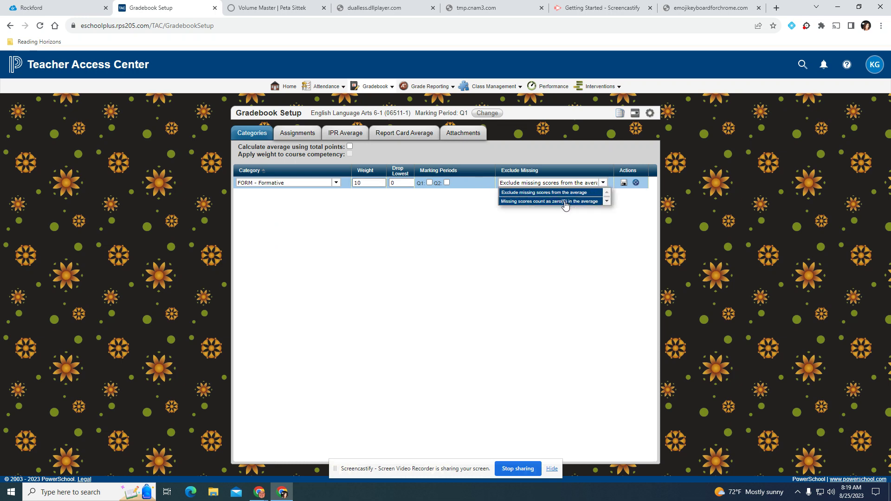
{"action": "left_click", "coordinate": [567, 203]}
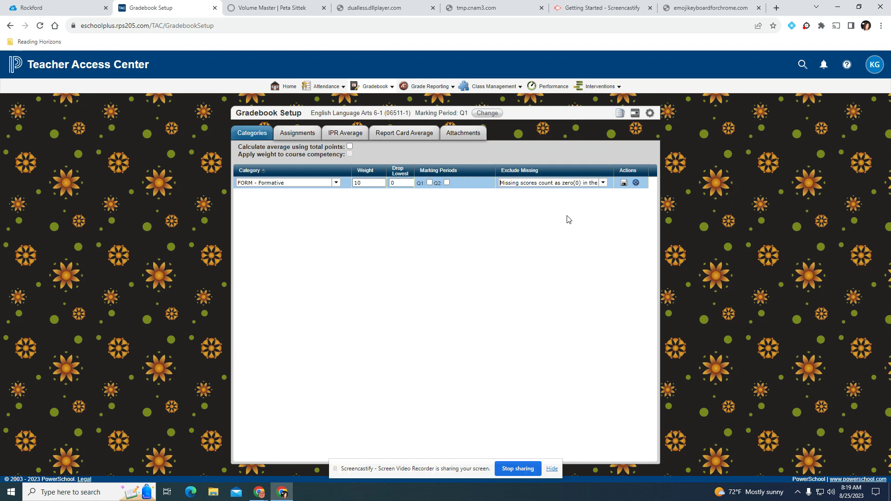
{"action": "left_click", "coordinate": [625, 185]}
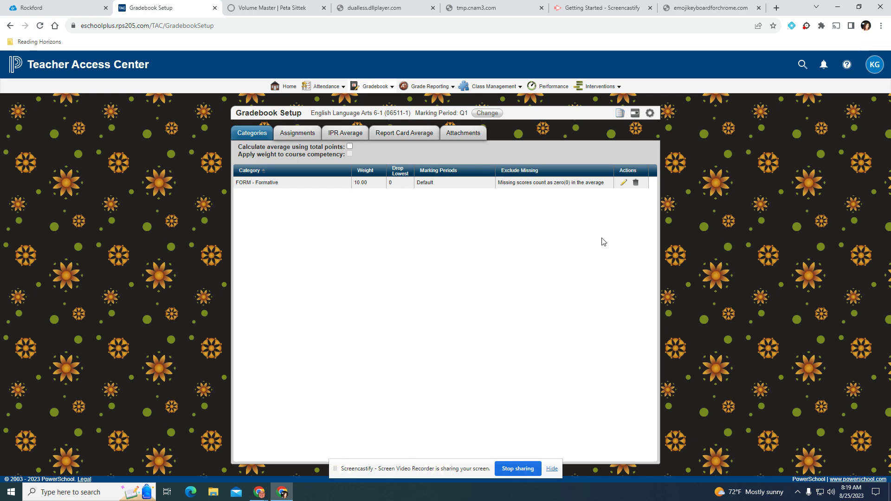
Add and save a SUMM - Summative category with weight 90 for Q1 and Q2, counting missing scores as zero in the average
{"action": "left_click", "coordinate": [635, 114]}
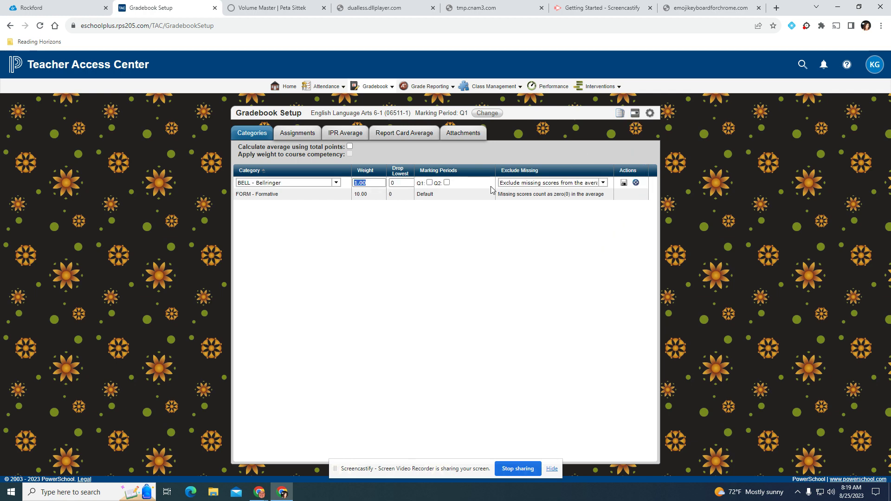
{"action": "left_click", "coordinate": [338, 184]}
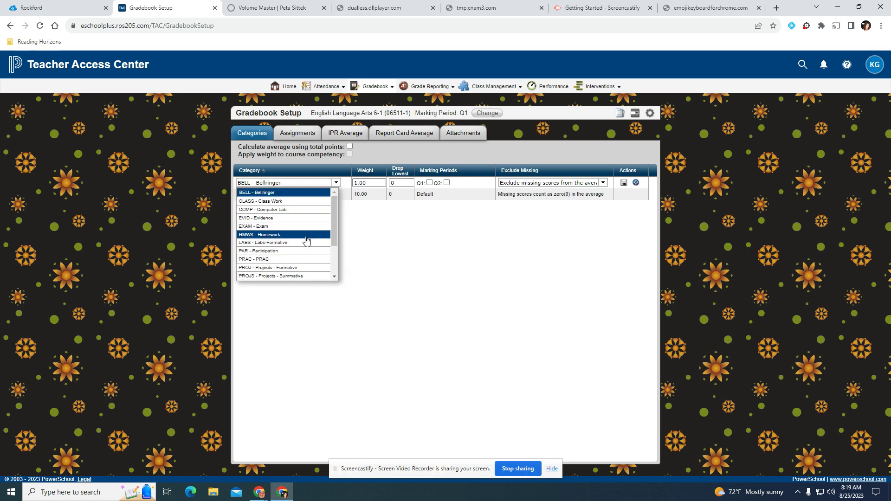
{"action": "scroll", "coordinate": [290, 255], "scroll_direction": "down", "scroll_amount": 3}
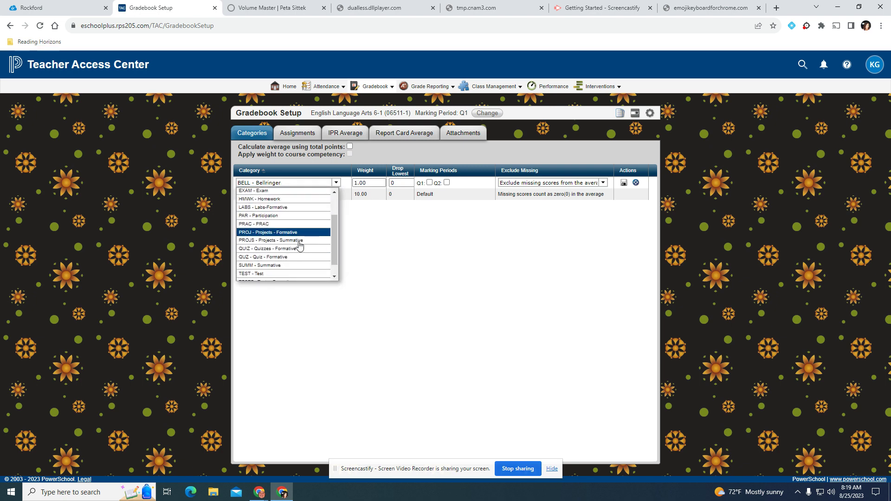
{"action": "left_click", "coordinate": [285, 257]}
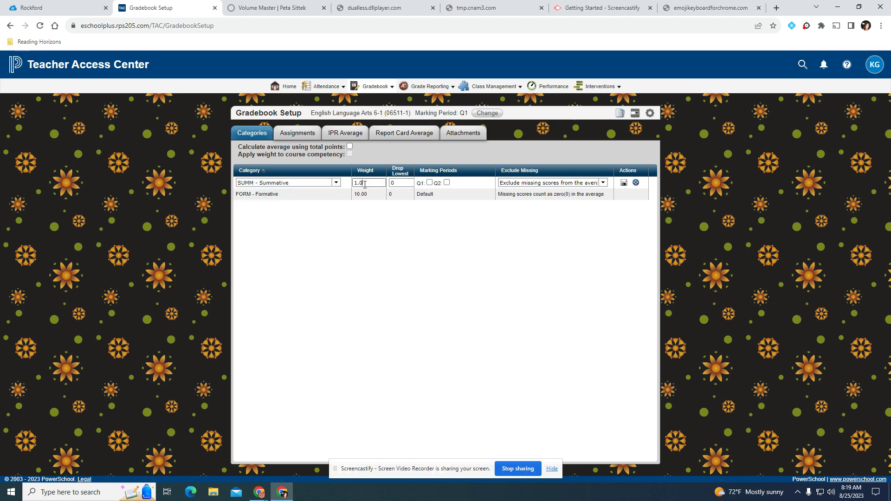
{"action": "type", "text": "90"}
{"action": "left_click", "coordinate": [429, 183]}
{"action": "left_click", "coordinate": [446, 183]}
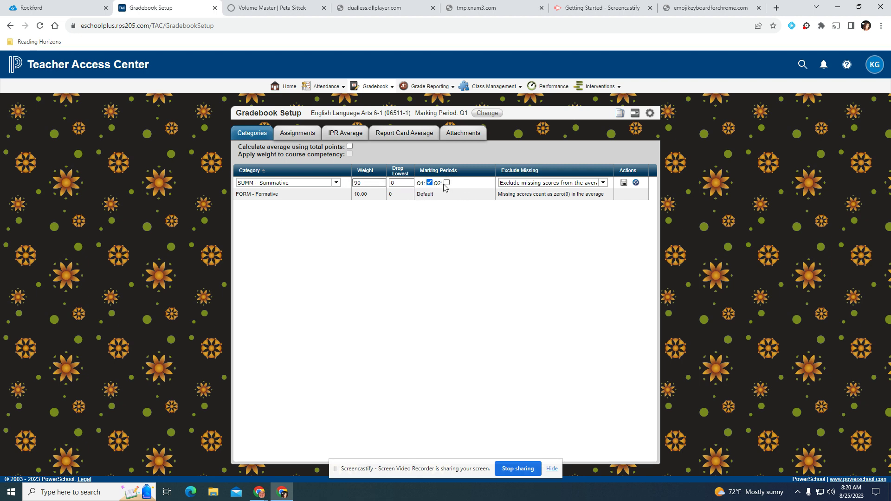
{"action": "left_click", "coordinate": [603, 183]}
{"action": "left_click", "coordinate": [593, 197]}
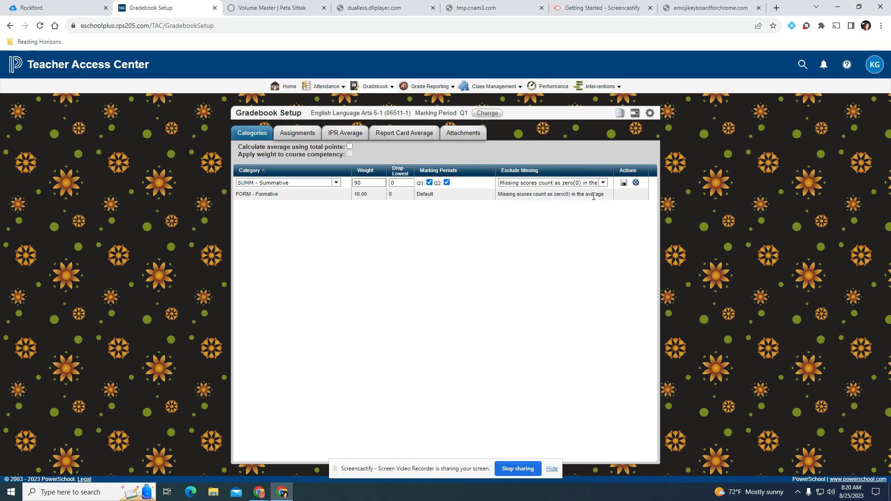
{"action": "left_click", "coordinate": [624, 182]}
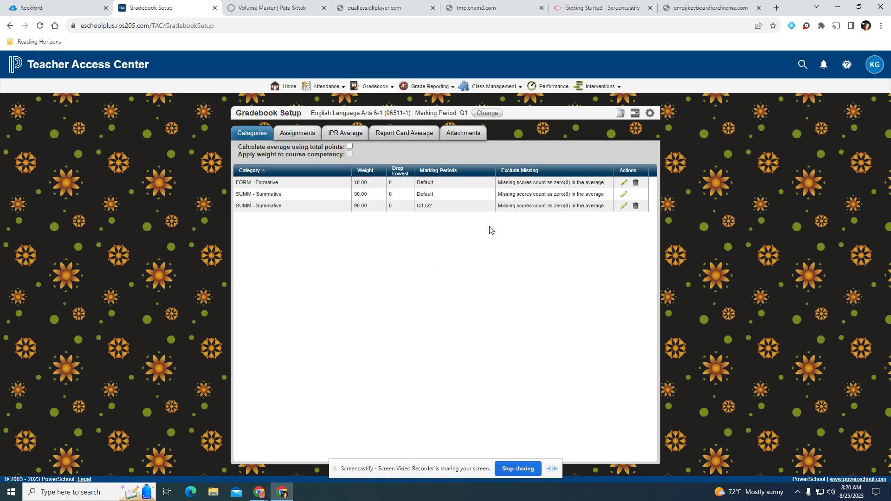
Edit the Formative category to include marking periods Q1 and Q2, and save it
{"action": "left_click", "coordinate": [625, 184]}
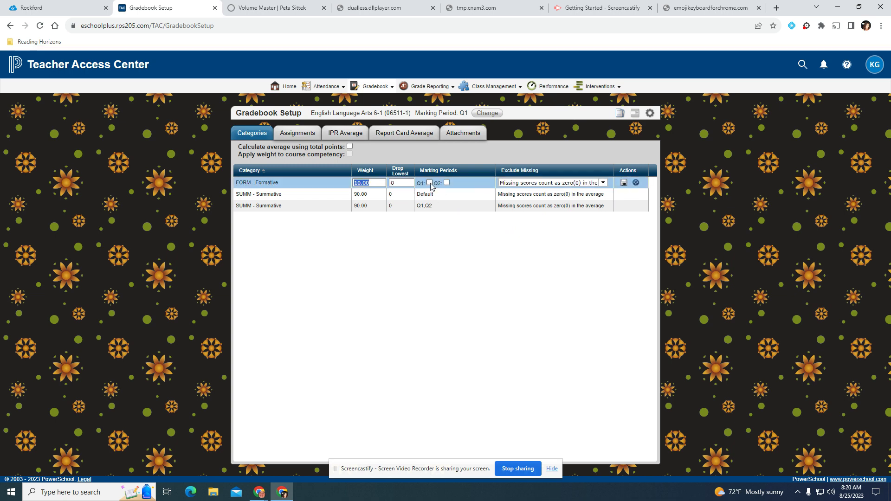
{"action": "left_click", "coordinate": [430, 183]}
{"action": "left_click", "coordinate": [447, 183]}
{"action": "left_click", "coordinate": [358, 187]}
{"action": "left_click", "coordinate": [623, 183]}
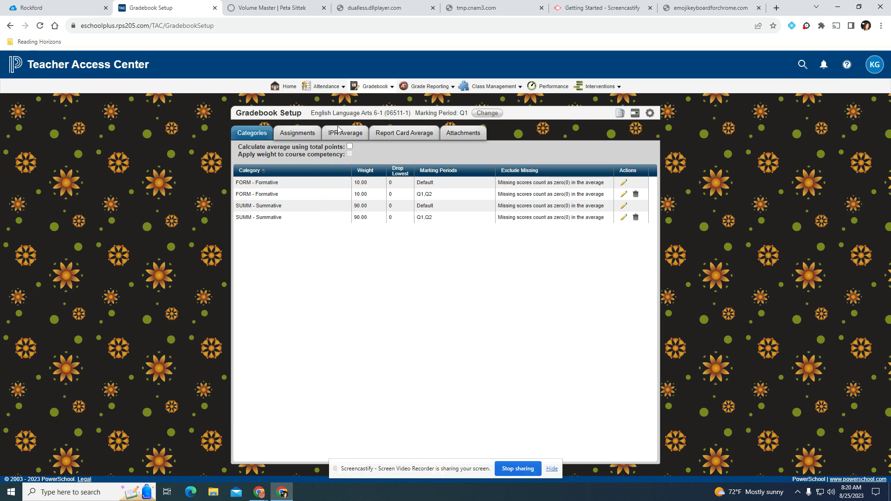
{"action": "mouse_move", "coordinate": [375, 89]}
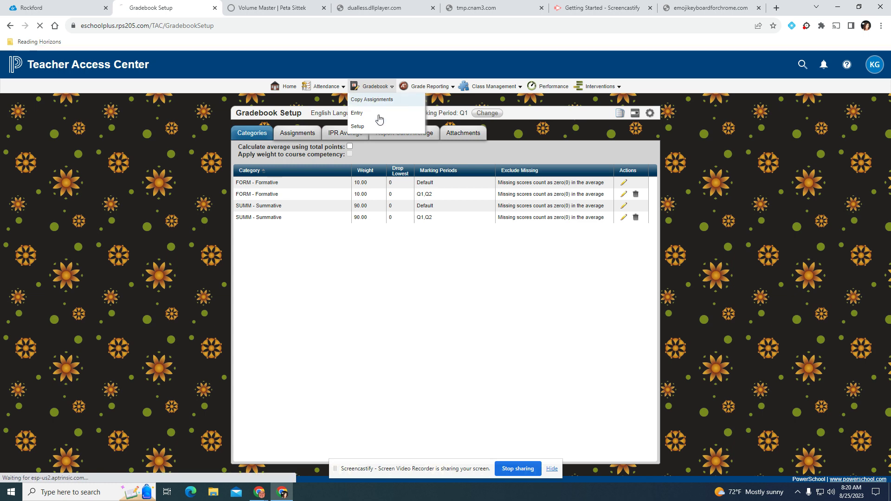
{"action": "left_click", "coordinate": [381, 100]}
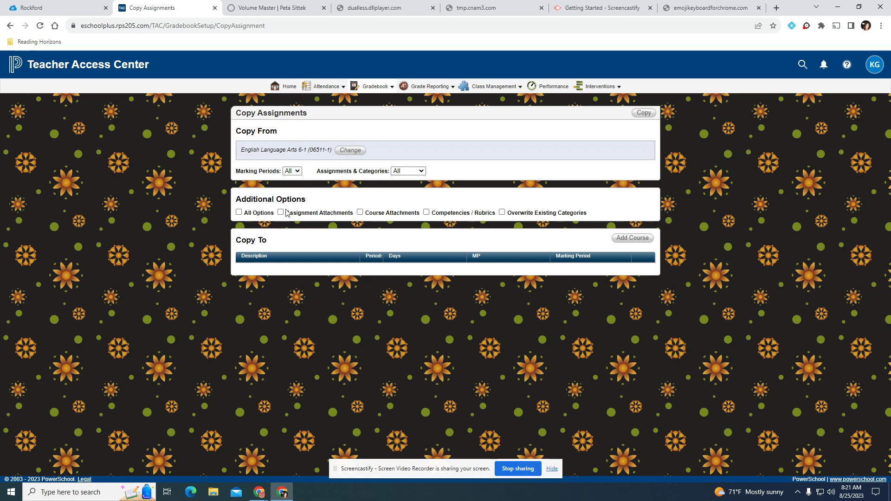
{"action": "left_click", "coordinate": [239, 213]}
Return to the gradebook setup and review its categories, report card average and attachments
{"action": "left_click", "coordinate": [373, 86]}
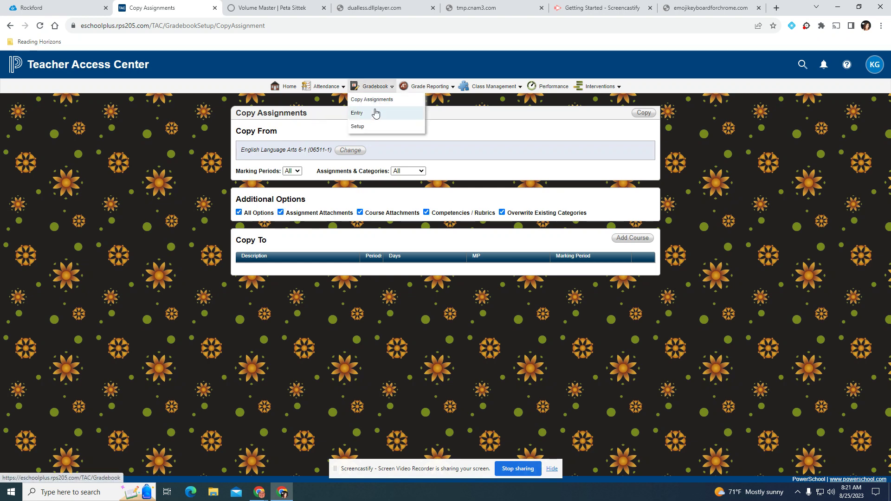
{"action": "left_click", "coordinate": [376, 128]}
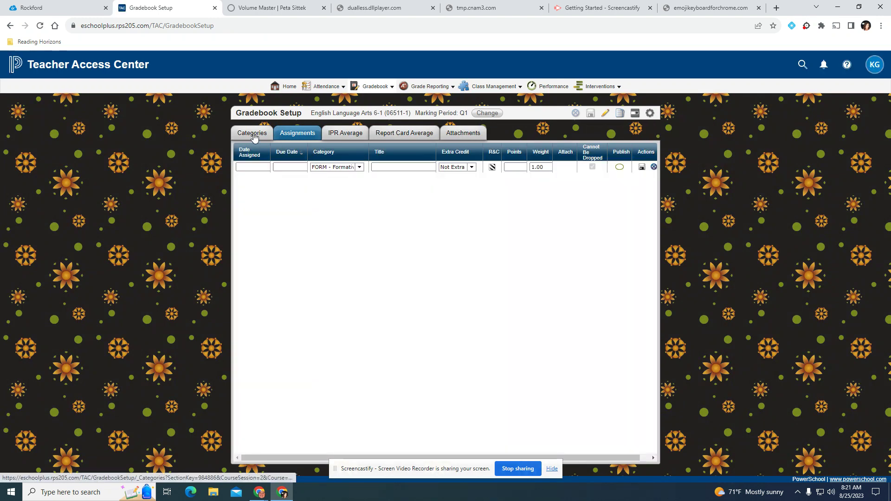
{"action": "left_click", "coordinate": [254, 136]}
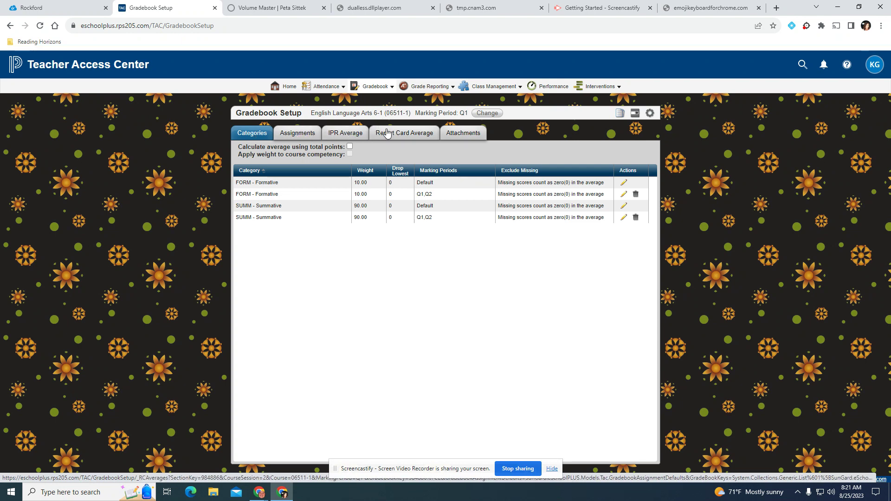
{"action": "left_click", "coordinate": [420, 133]}
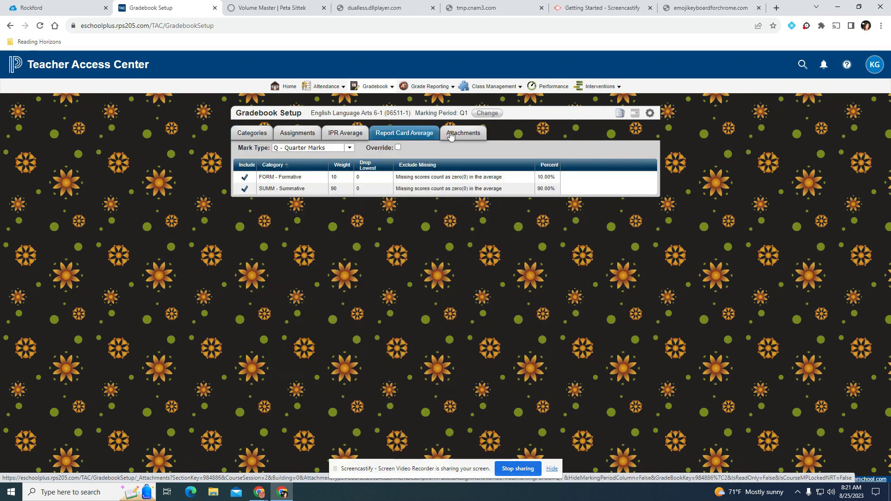
{"action": "left_click", "coordinate": [472, 135]}
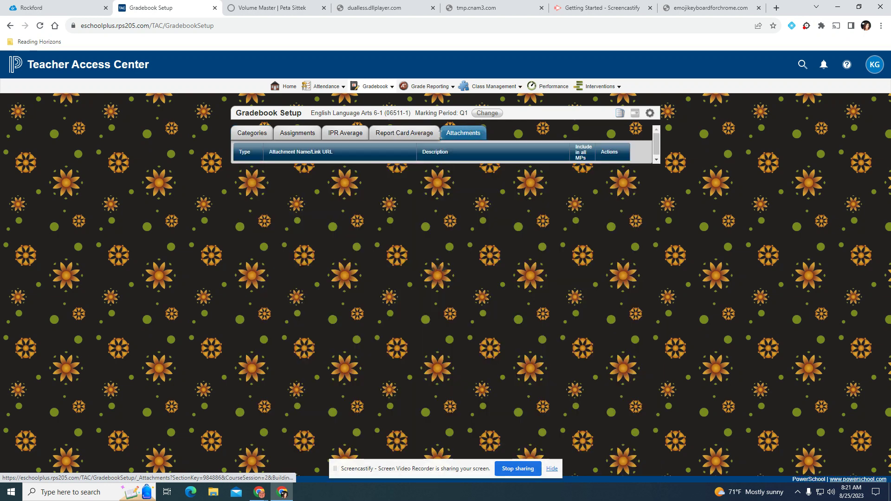
Open Copy Assignments for English Language Arts 6-1 and enable all additional options, including overwriting existing categories
{"action": "mouse_move", "coordinate": [390, 93]}
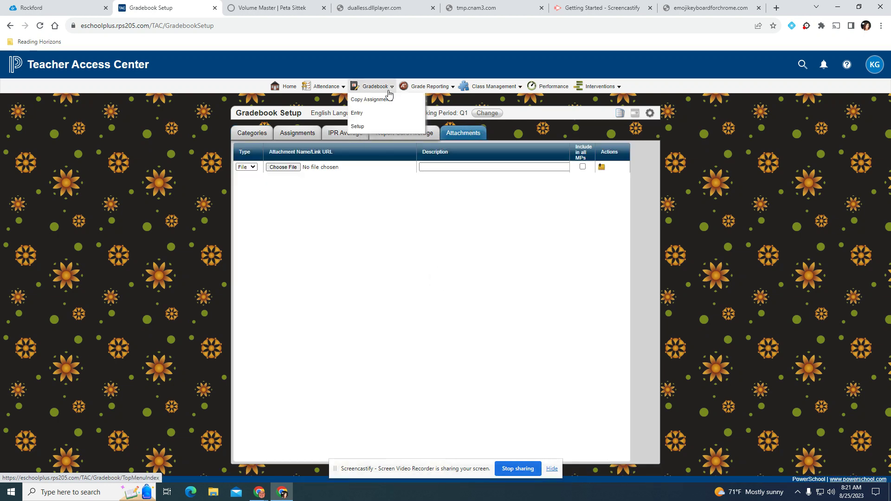
{"action": "left_click", "coordinate": [381, 104]}
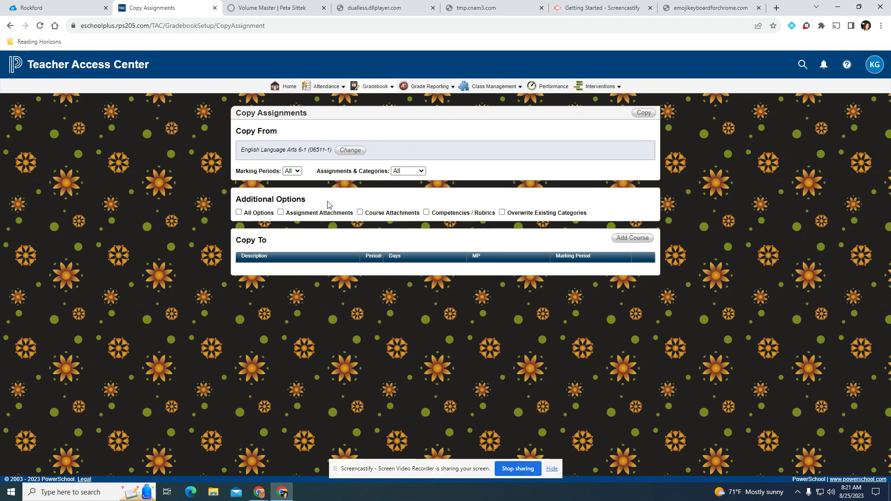
{"action": "left_click", "coordinate": [240, 213]}
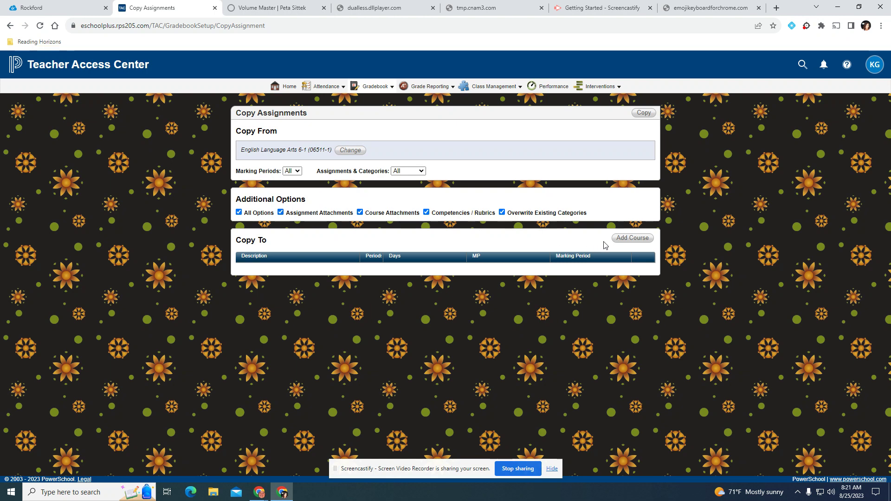
Add Hon English Language Arts 6-1 (06521-1) as the destination course and run the copy
{"action": "left_click", "coordinate": [632, 238]}
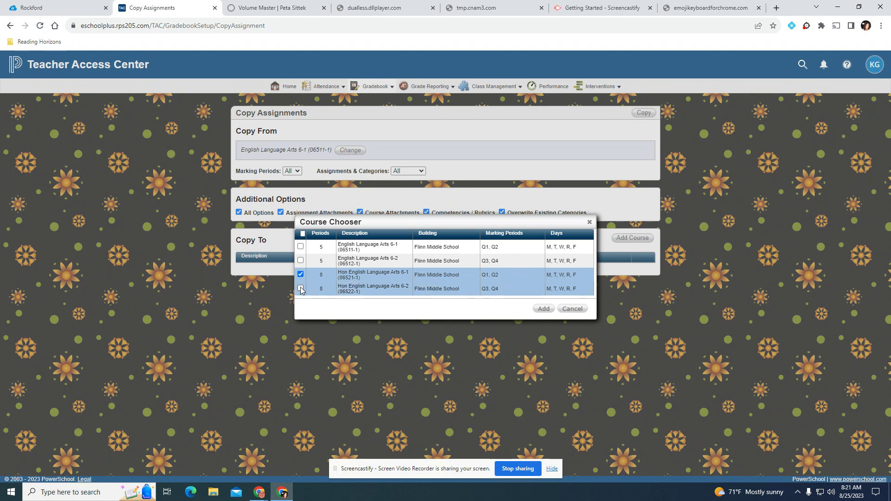
{"action": "left_click", "coordinate": [543, 309]}
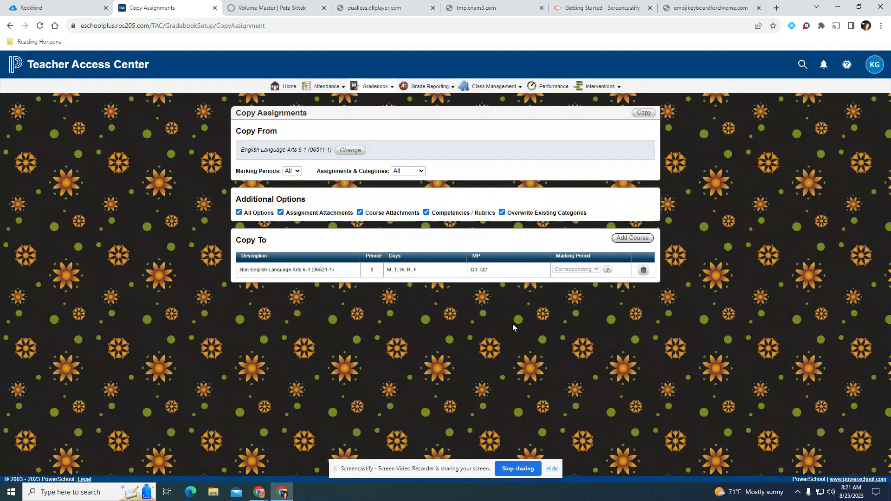
{"action": "left_click", "coordinate": [649, 114]}
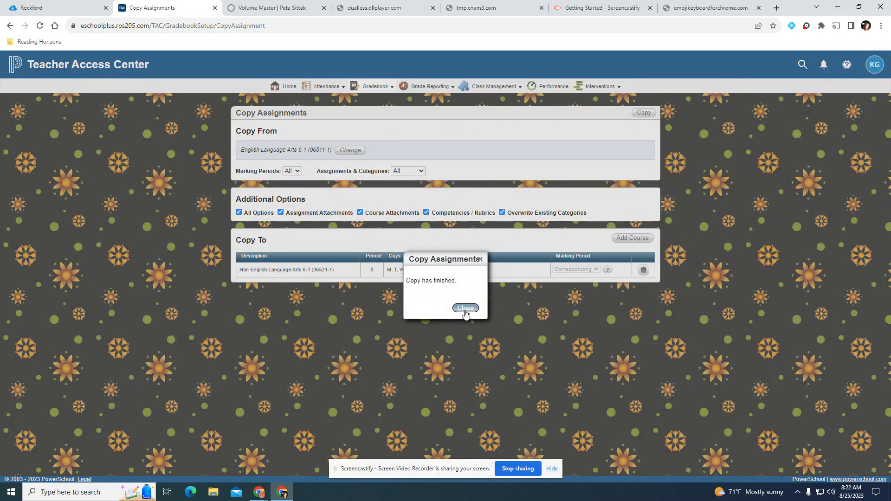
{"action": "left_click", "coordinate": [459, 309]}
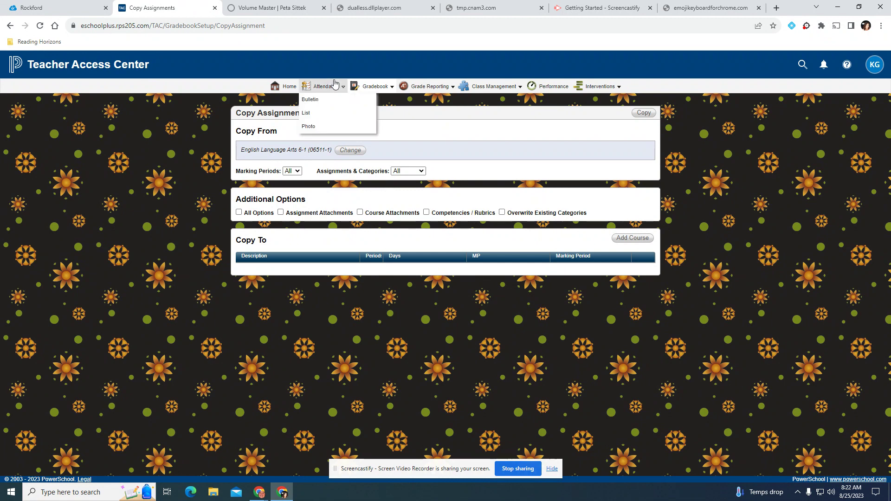
Open the gradebook setup for the period 8 Hon English Language Arts 6-1 (06521-1) class and check its copied categories
{"action": "mouse_move", "coordinate": [368, 90]}
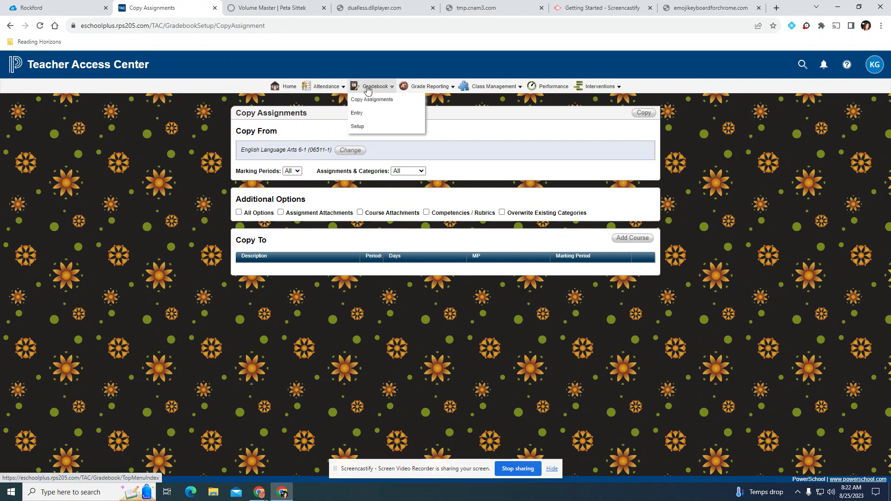
{"action": "left_click", "coordinate": [288, 86]}
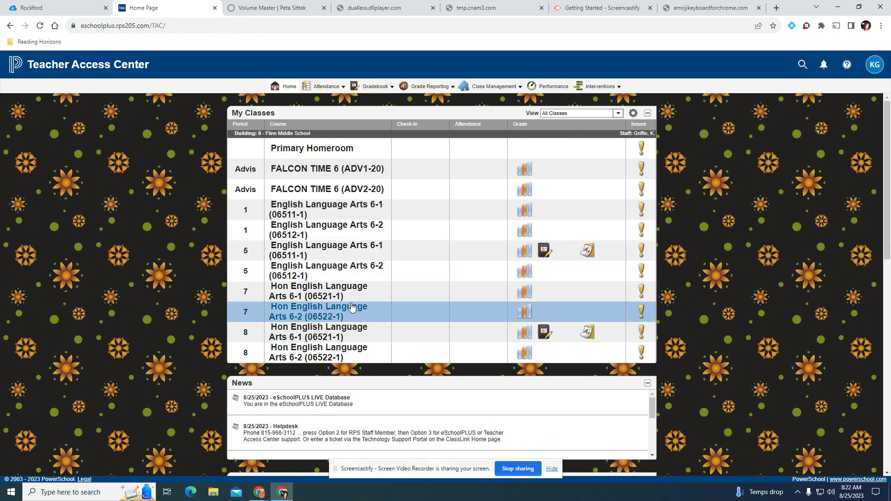
{"action": "left_click", "coordinate": [335, 336]}
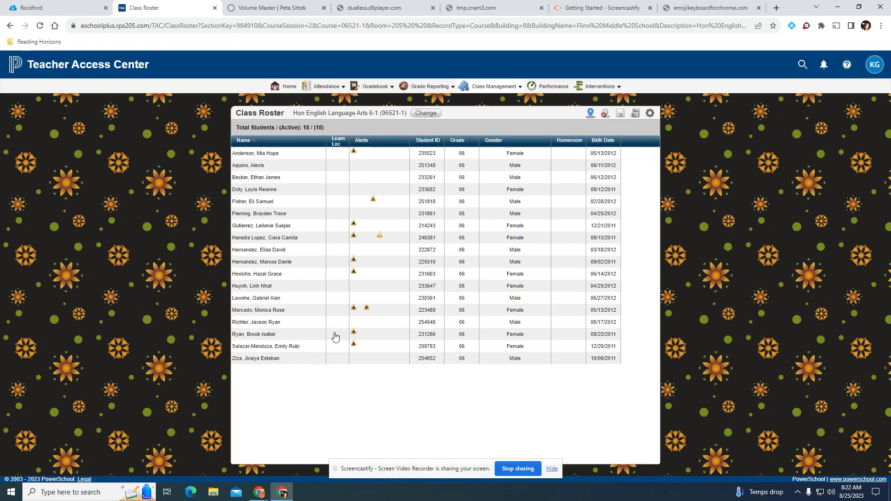
{"action": "mouse_move", "coordinate": [390, 90]}
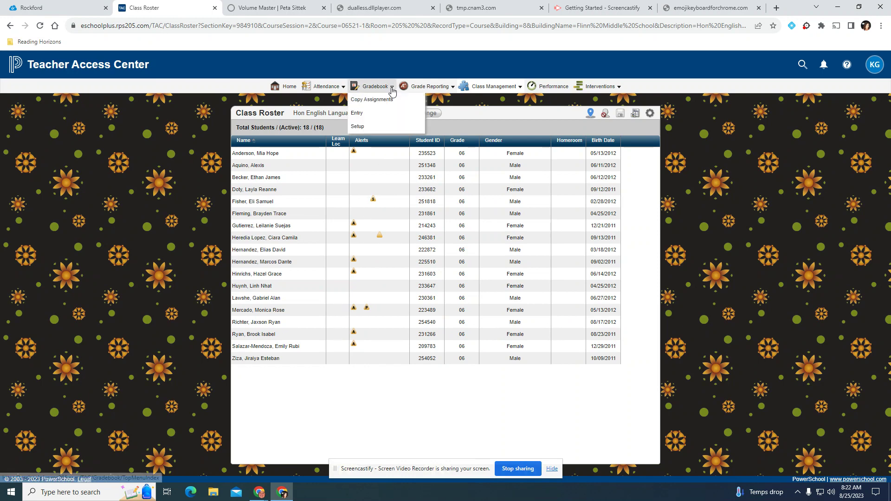
{"action": "left_click", "coordinate": [376, 126]}
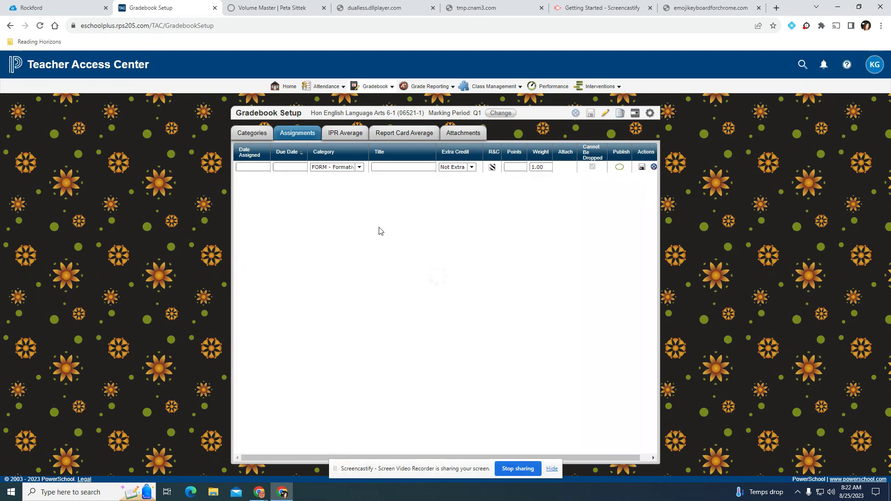
{"action": "left_click", "coordinate": [252, 134]}
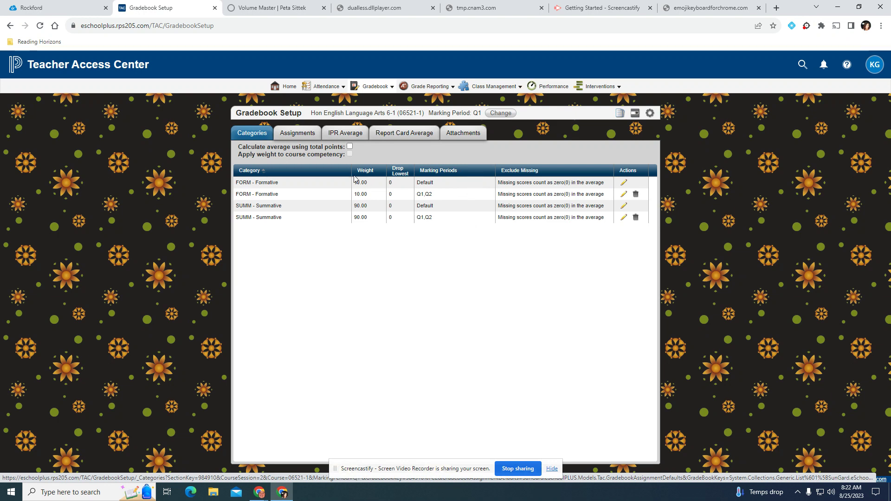
Open the honors class roster and generate its printable Class Roster report
{"action": "mouse_move", "coordinate": [355, 90]}
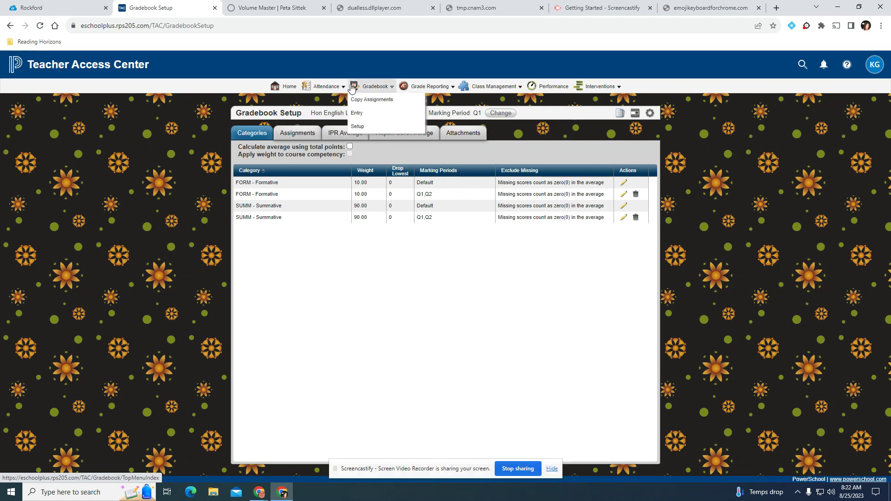
{"action": "mouse_move", "coordinate": [489, 88]}
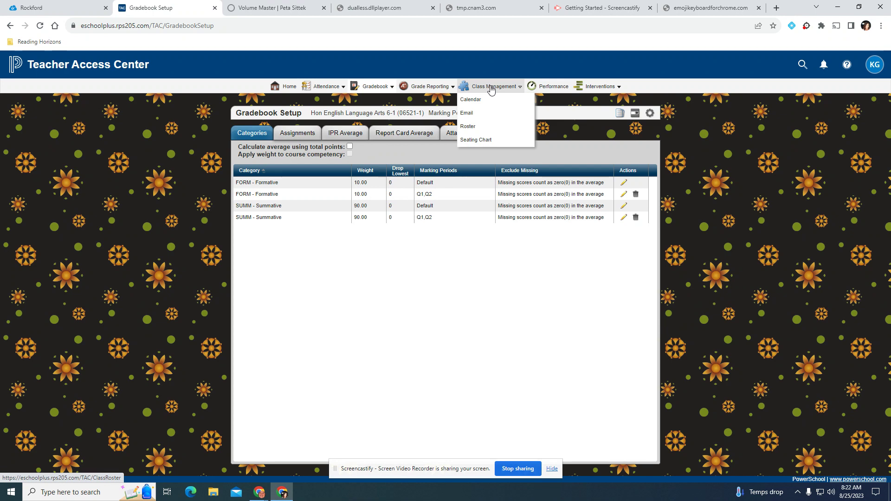
{"action": "left_click", "coordinate": [477, 131]}
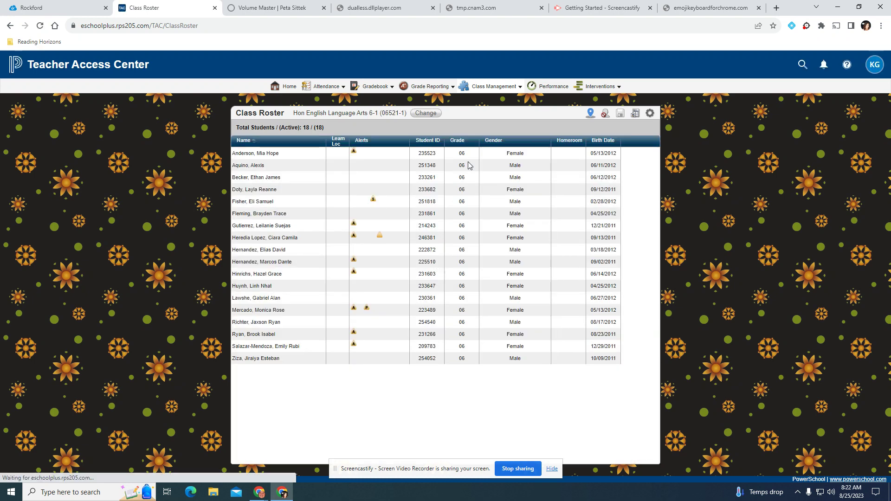
{"action": "left_click", "coordinate": [636, 114]}
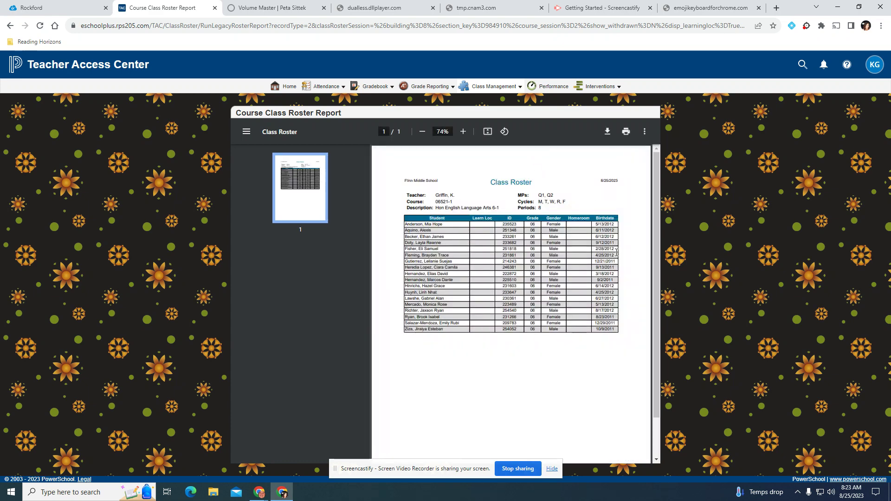
Return to the class roster and hide the Grade, Homeroom, Gender and Alerts columns
{"action": "mouse_move", "coordinate": [405, 91]}
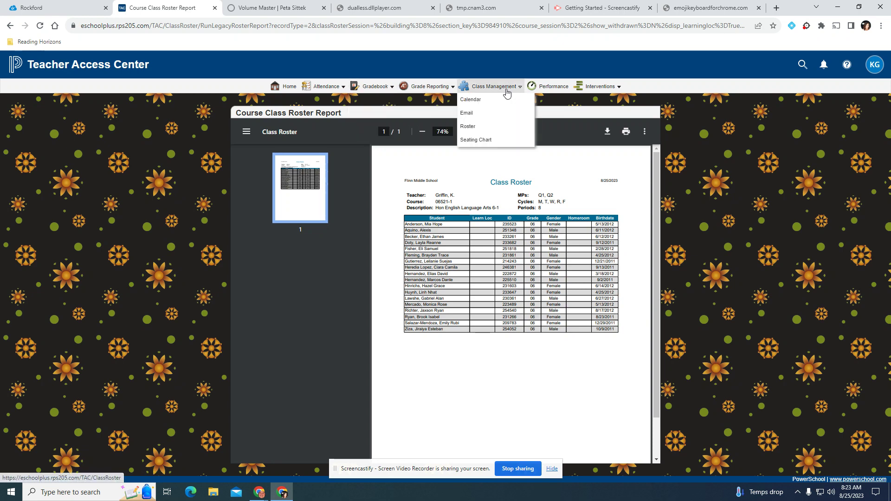
{"action": "left_click", "coordinate": [496, 127]}
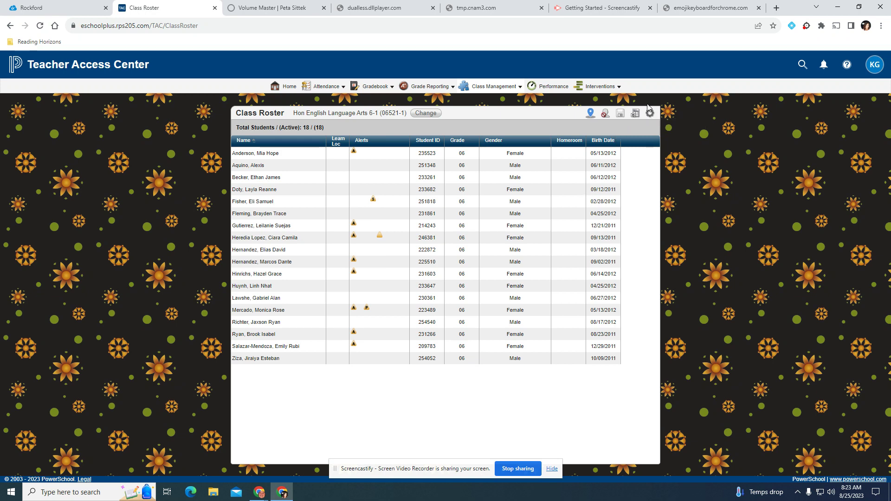
{"action": "left_click", "coordinate": [649, 115]}
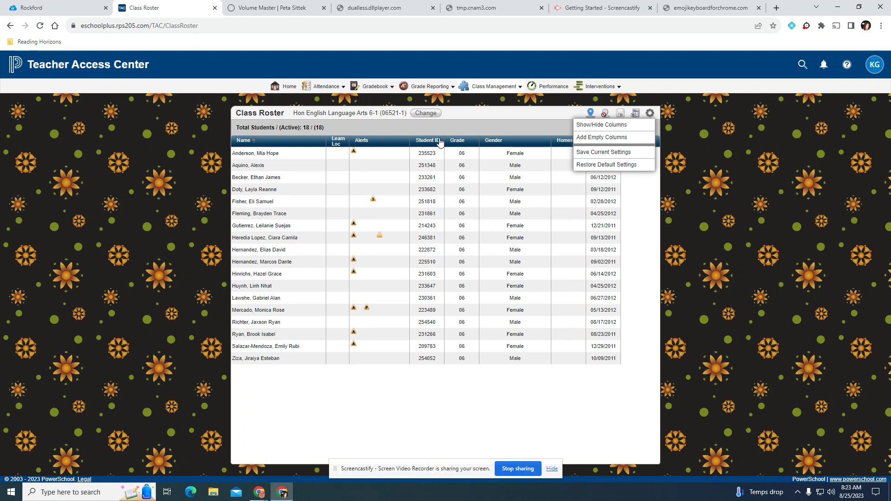
{"action": "left_click", "coordinate": [609, 126]}
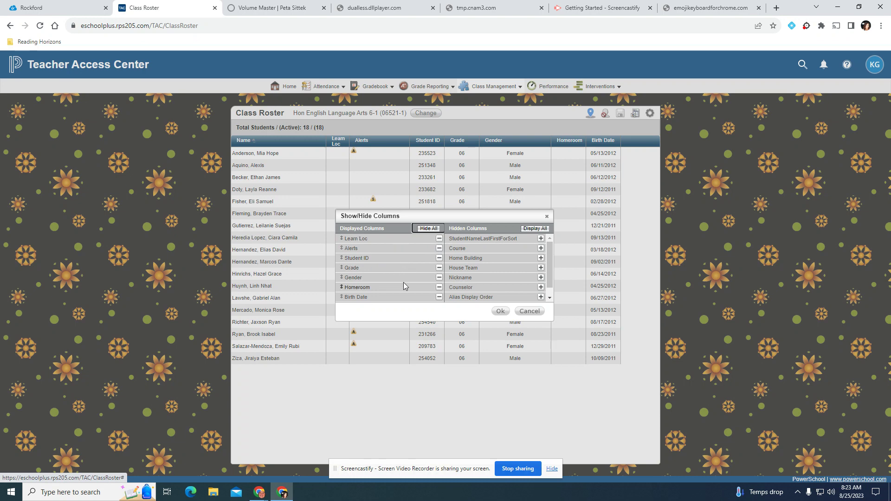
{"action": "left_click", "coordinate": [439, 268]}
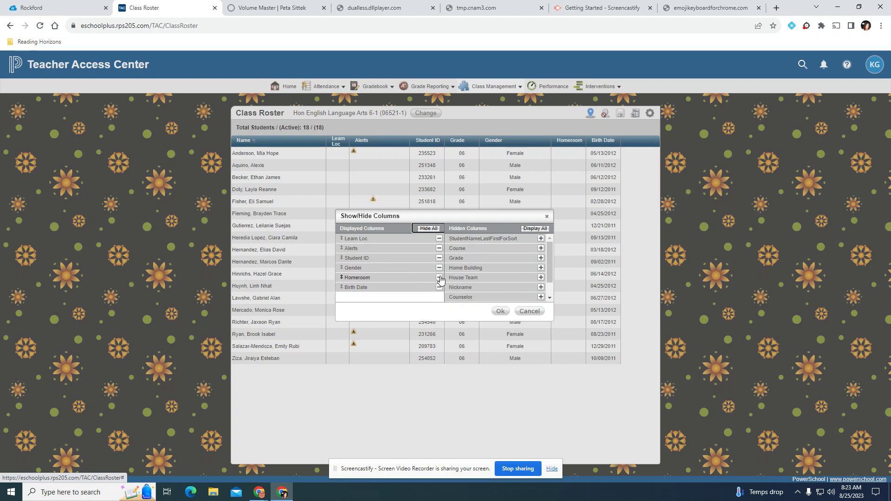
{"action": "left_click", "coordinate": [439, 278]}
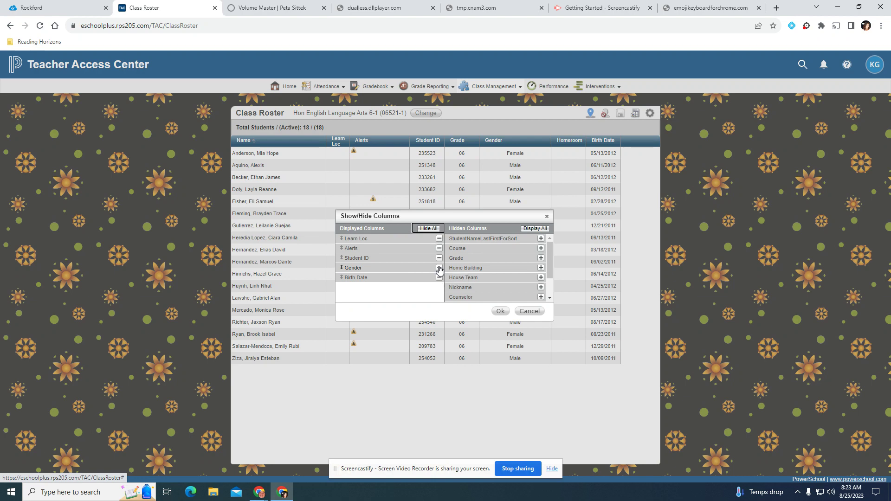
{"action": "left_click", "coordinate": [439, 268]}
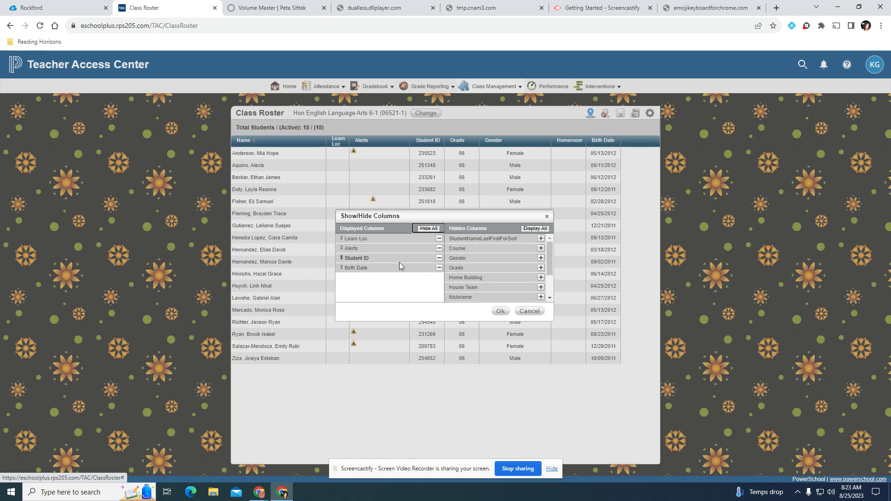
{"action": "left_click", "coordinate": [439, 250]}
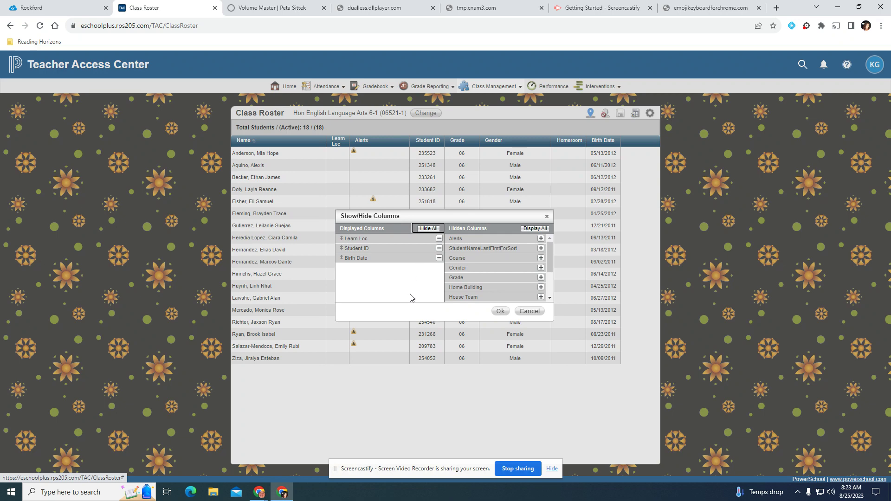
{"action": "left_click", "coordinate": [500, 311]}
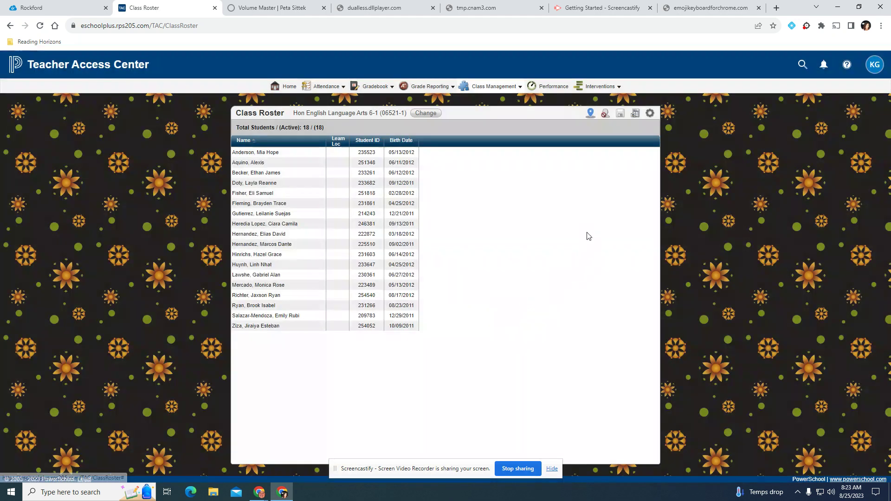
Add 6 empty columns with date headers starting 08/31/2023 to the roster, and generate the printable roster report
{"action": "left_click", "coordinate": [650, 113]}
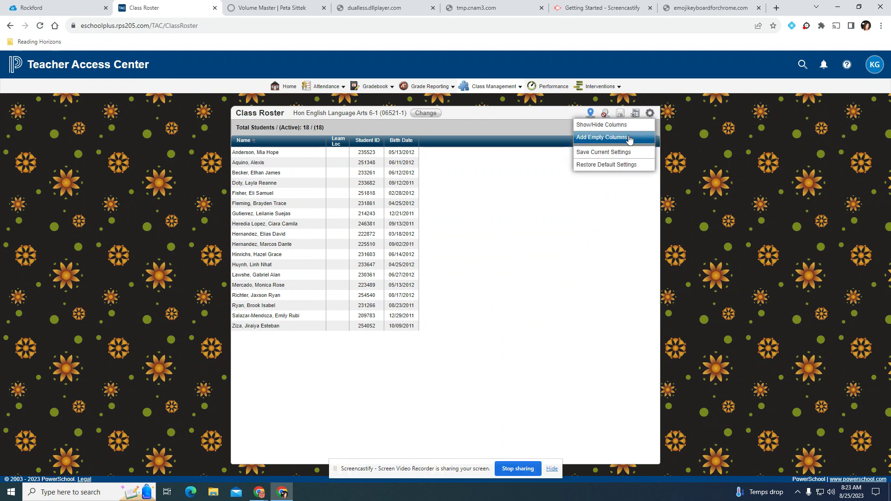
{"action": "left_click", "coordinate": [628, 138]}
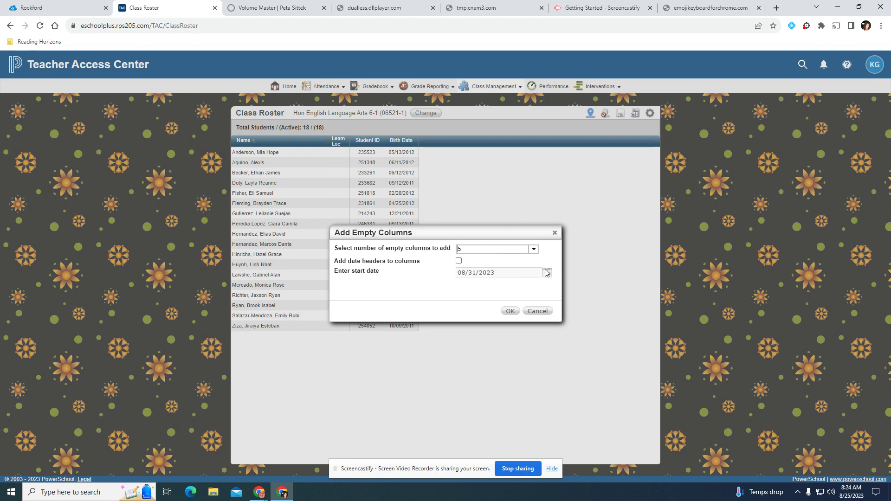
{"action": "left_click", "coordinate": [534, 251]}
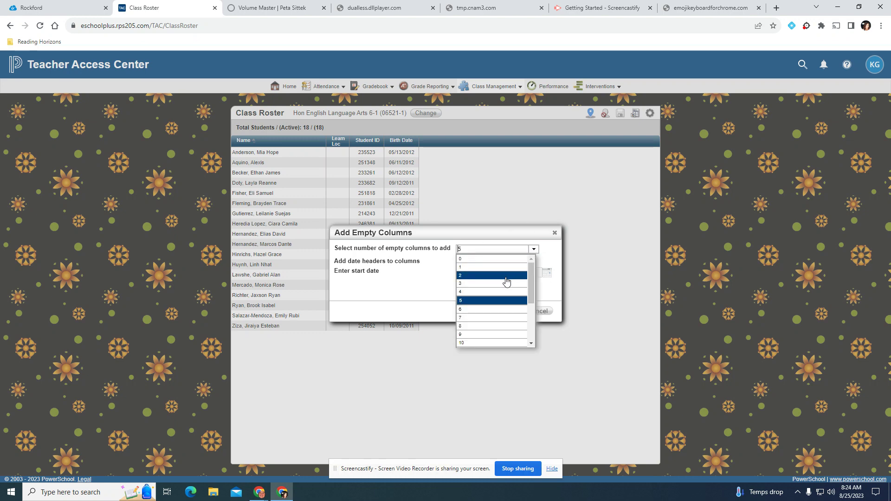
{"action": "left_click", "coordinate": [497, 310]}
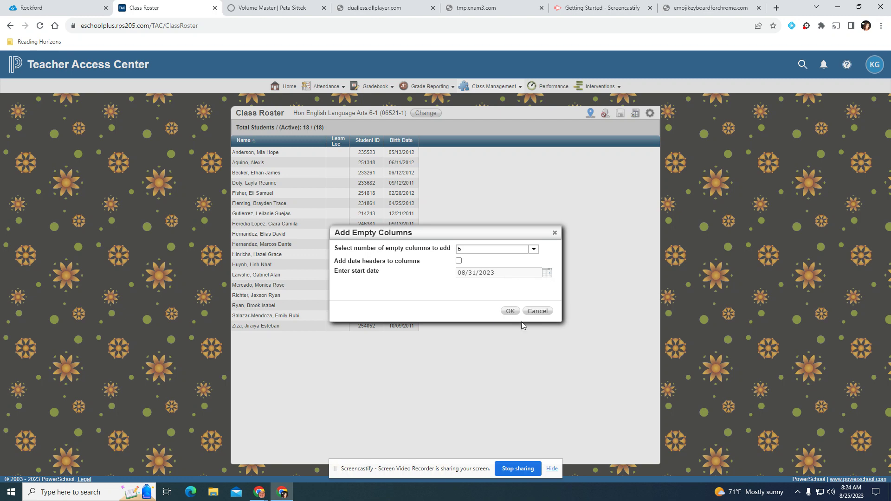
{"action": "left_click", "coordinate": [459, 260]}
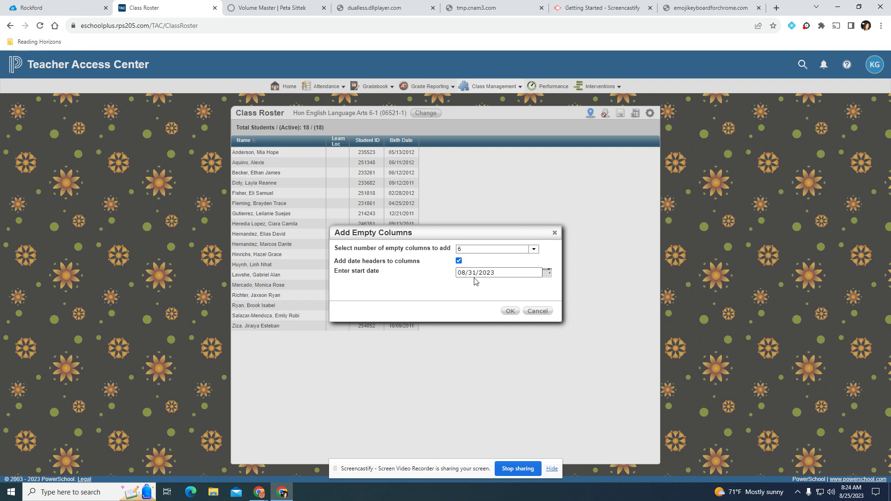
{"action": "left_click", "coordinate": [509, 312]}
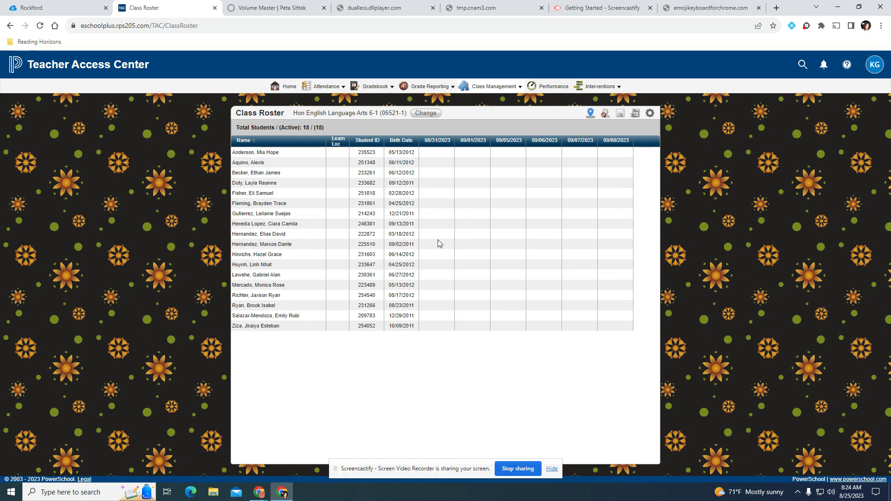
{"action": "left_click", "coordinate": [635, 113]}
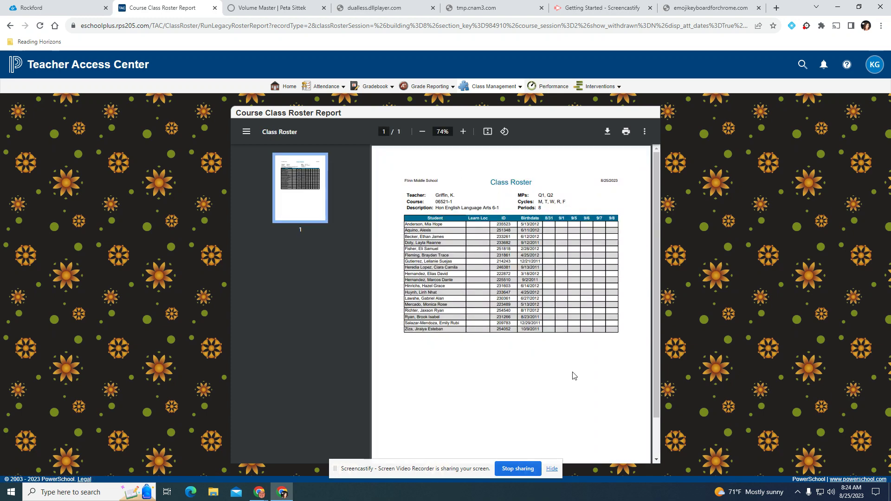
Open the seating chart for the honors class and review its room and student options
{"action": "mouse_move", "coordinate": [501, 92]}
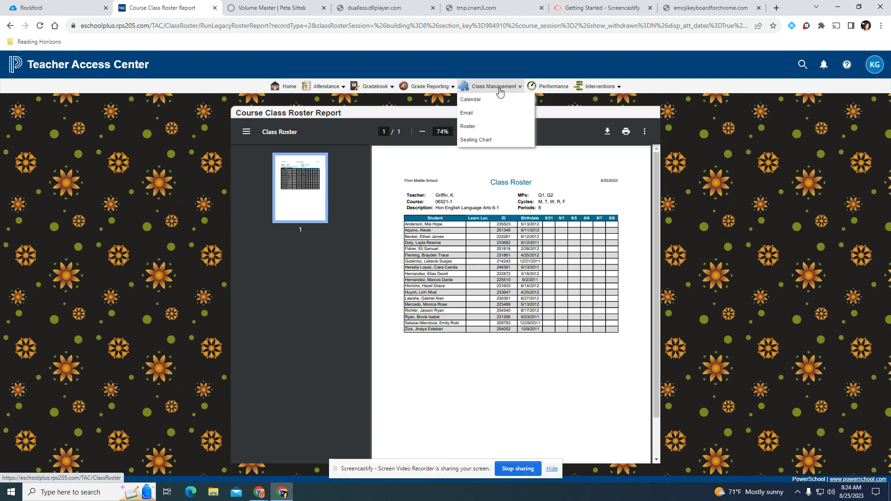
{"action": "left_click", "coordinate": [477, 142]}
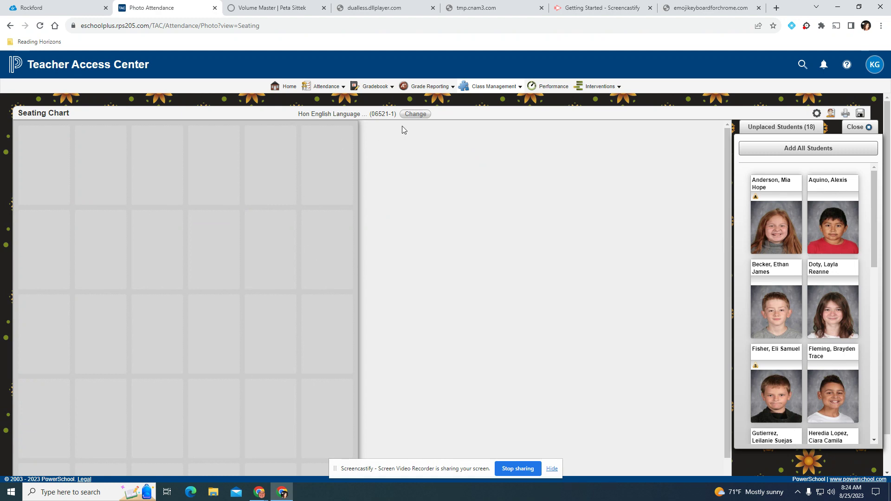
{"action": "left_click", "coordinate": [816, 113]}
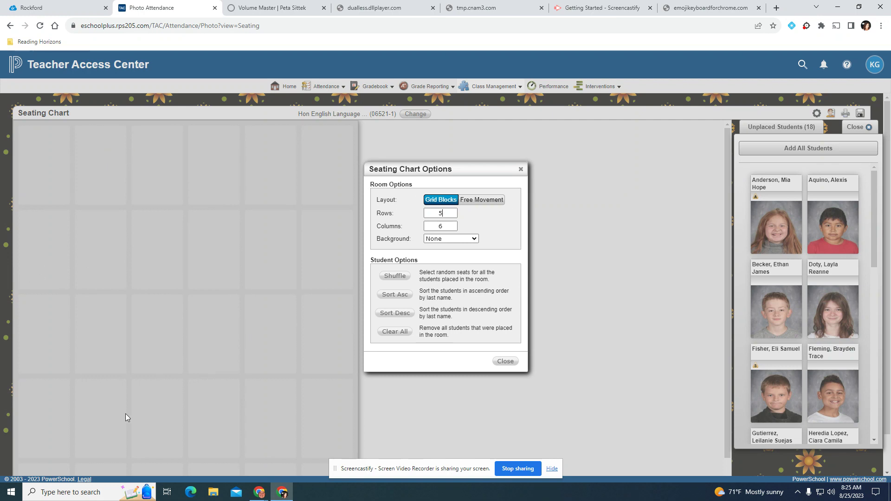
{"action": "left_click", "coordinate": [503, 363]}
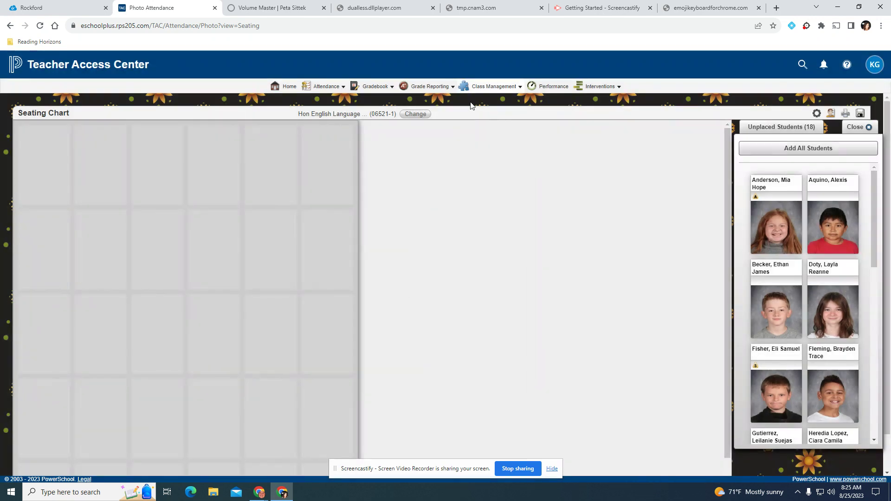
Open the honors class gradebook entry page, view the blank assignment details form, close it and reload gradebook entry
{"action": "mouse_move", "coordinate": [375, 88]}
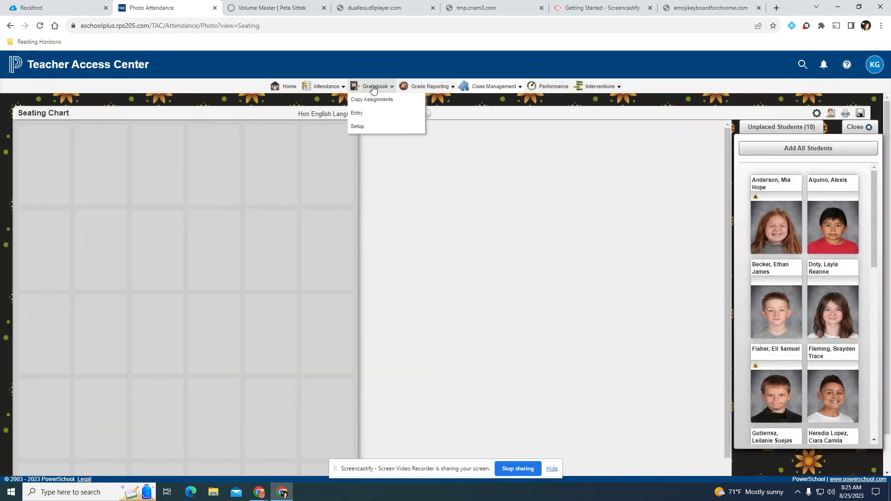
{"action": "left_click", "coordinate": [365, 116]}
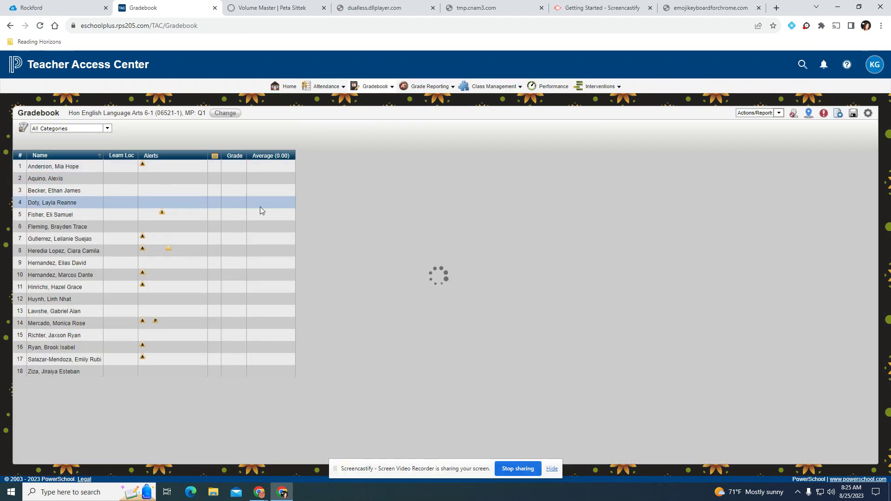
{"action": "left_click", "coordinate": [837, 116]}
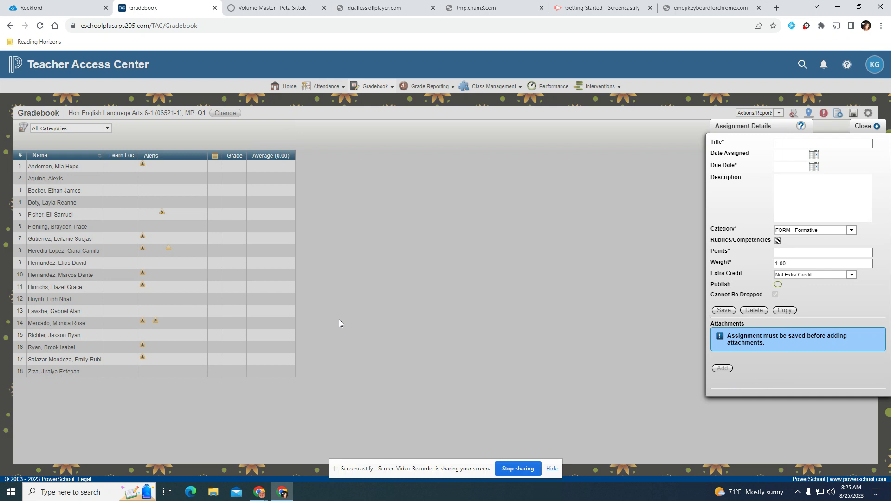
{"action": "left_click", "coordinate": [862, 127]}
{"action": "mouse_move", "coordinate": [365, 89]}
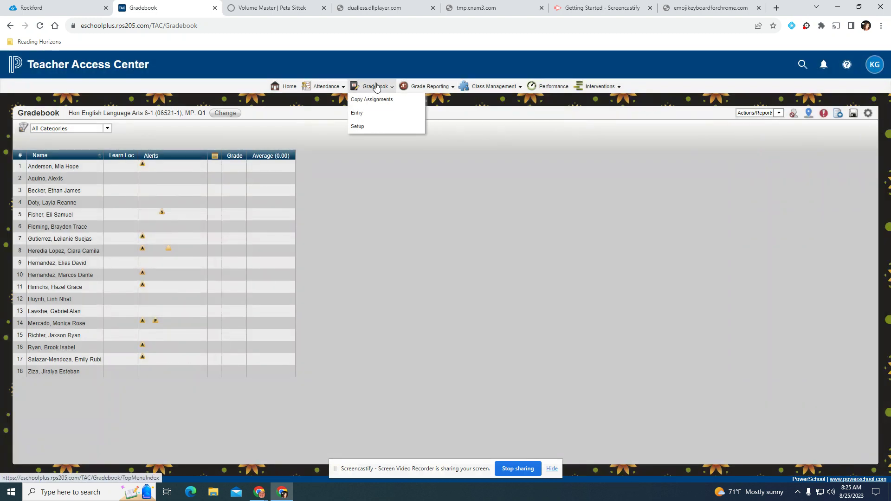
{"action": "left_click", "coordinate": [369, 113]}
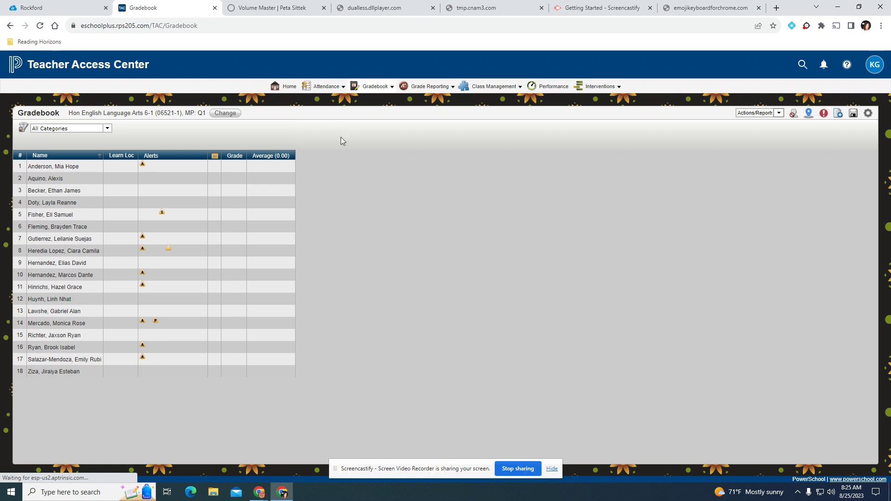
Open the gradebook setup for the honors class and display its Categories list
{"action": "mouse_move", "coordinate": [374, 88]}
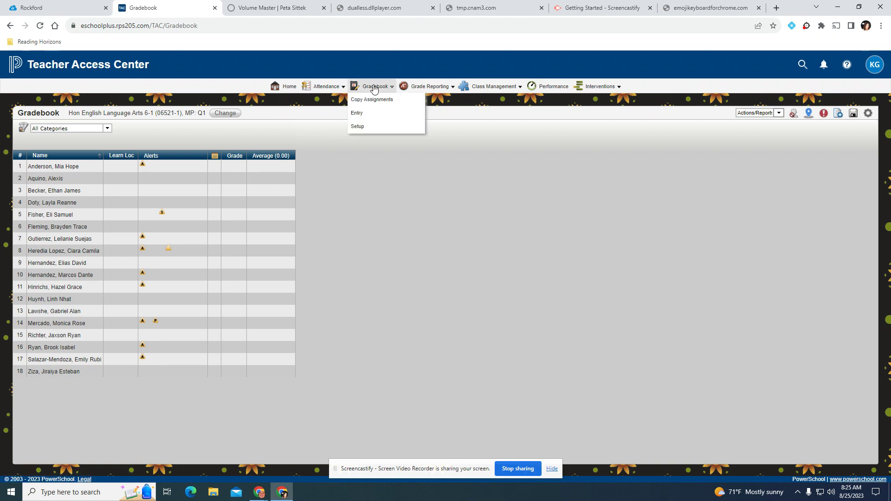
{"action": "left_click", "coordinate": [376, 124]}
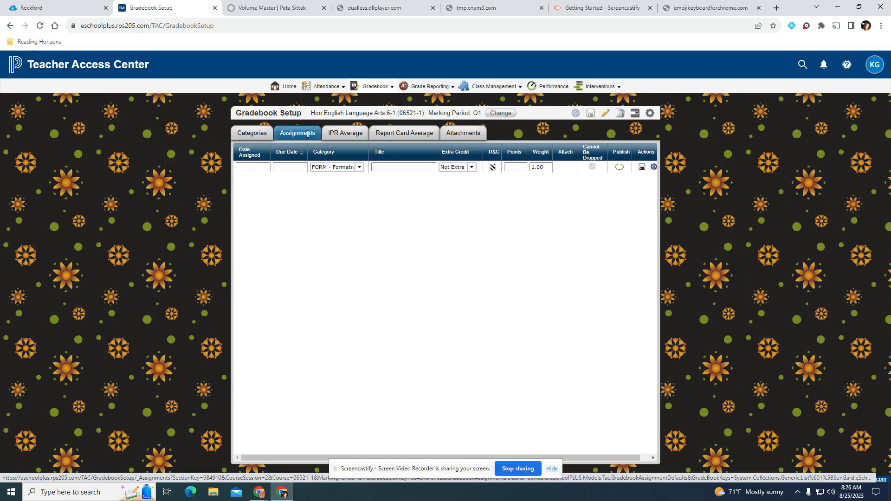
{"action": "left_click", "coordinate": [250, 133]}
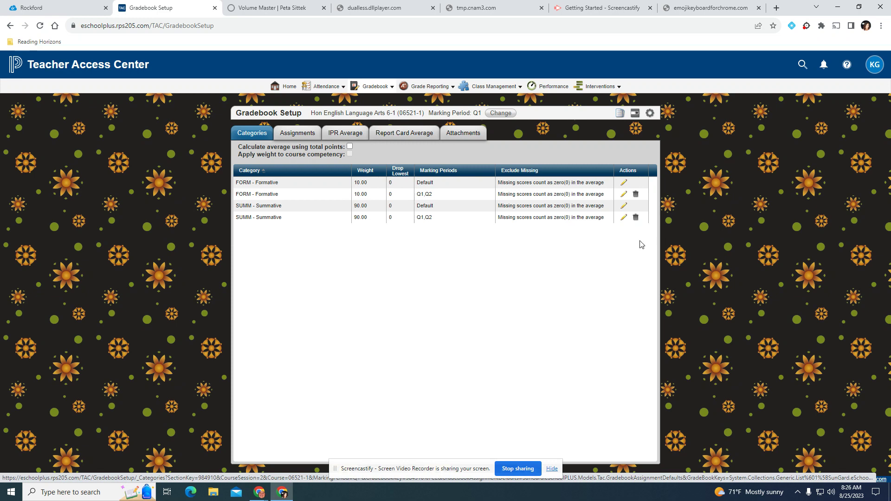
Switch to Snip & Sketch and capture a rectangular snip of the Gradebook Setup categories table
{"action": "left_click", "coordinate": [71, 491]}
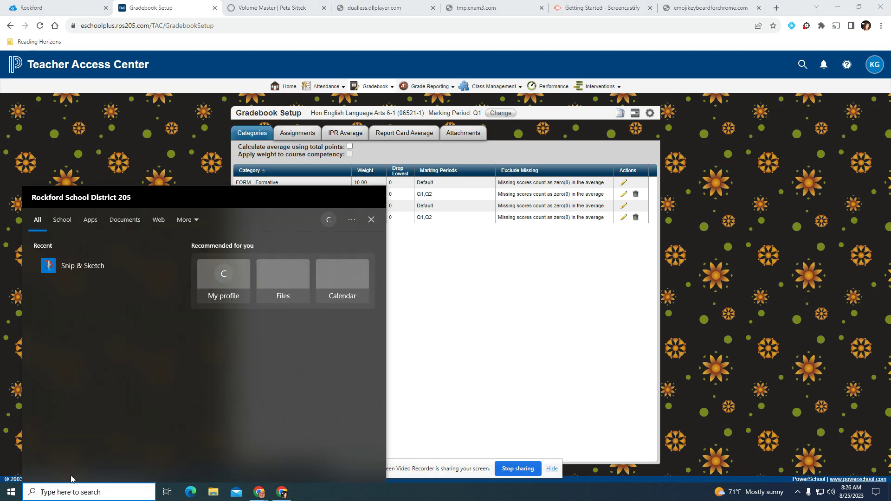
{"action": "type", "text": "sni"}
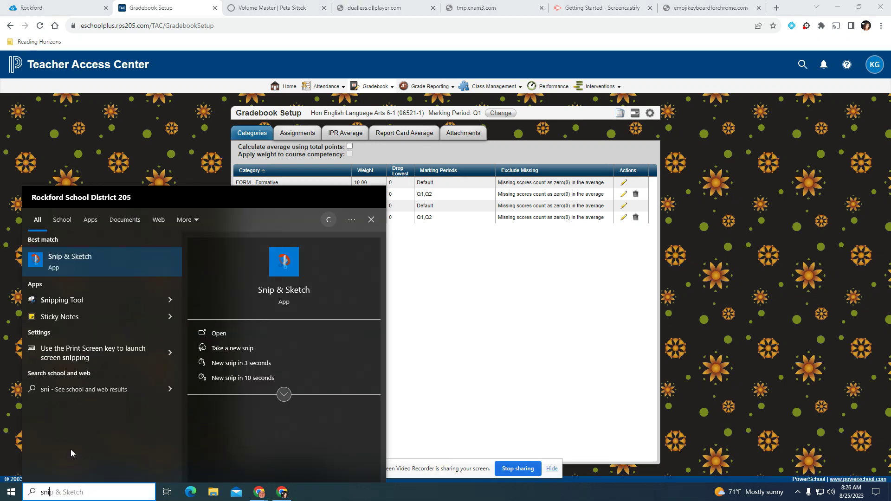
{"action": "left_click", "coordinate": [91, 265]}
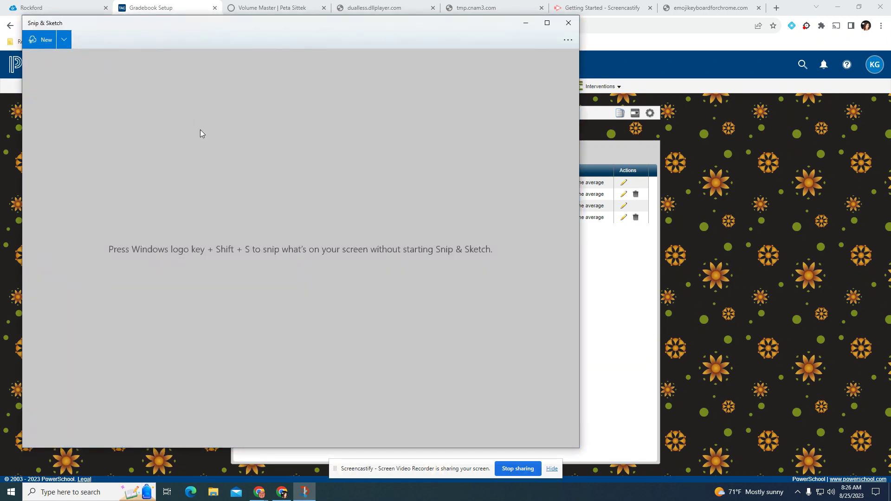
{"action": "key", "text": "ctrl+n"}
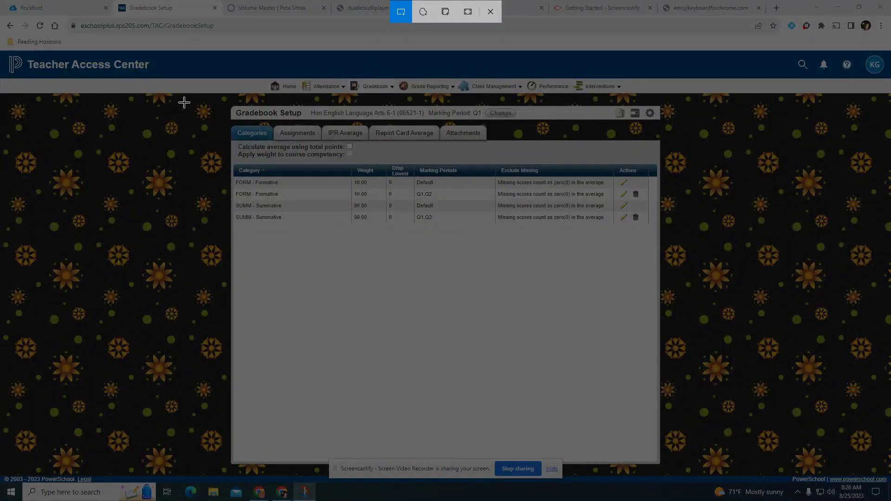
{"action": "left_click_drag", "start_coordinate": [228, 106], "coordinate": [695, 315]}
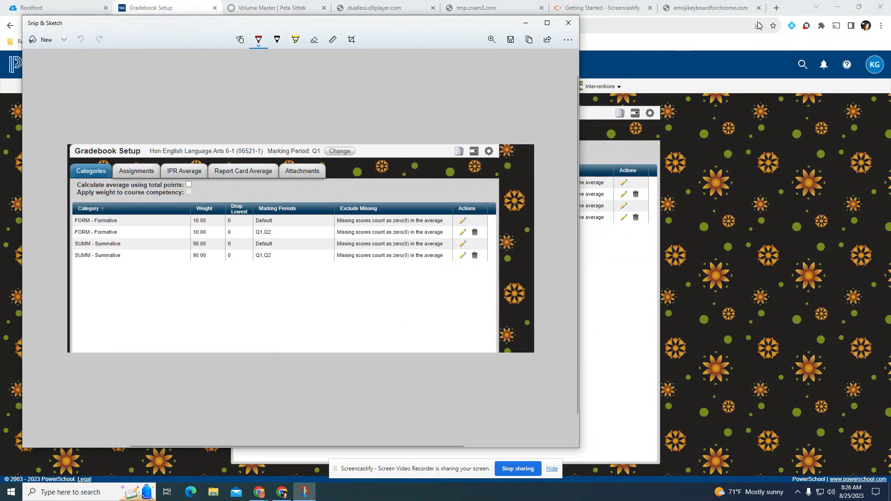
Switch to Google Slides in a new browser tab and create a blank presentation
{"action": "left_click", "coordinate": [776, 8]}
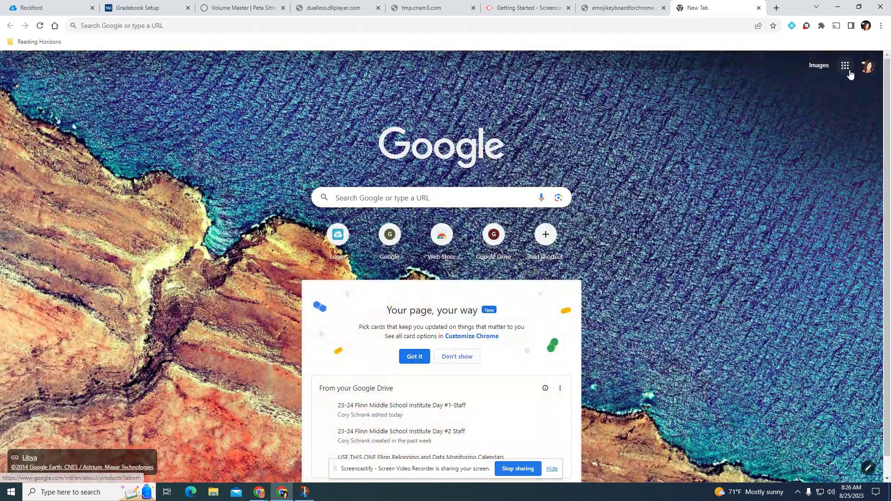
{"action": "left_click", "coordinate": [845, 65]}
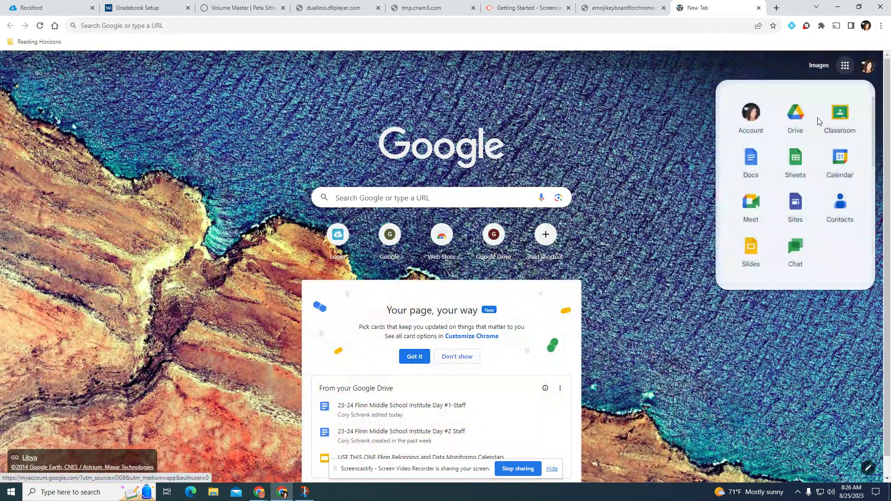
{"action": "left_click", "coordinate": [763, 253]}
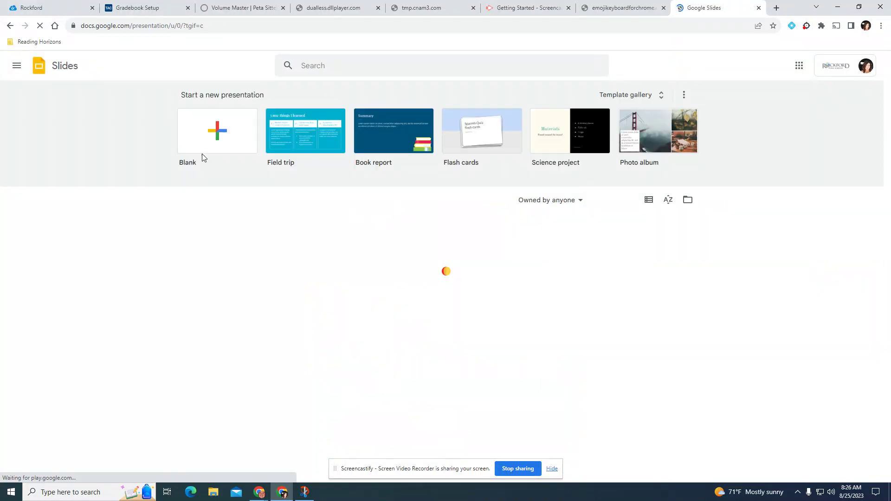
{"action": "left_click", "coordinate": [202, 151]}
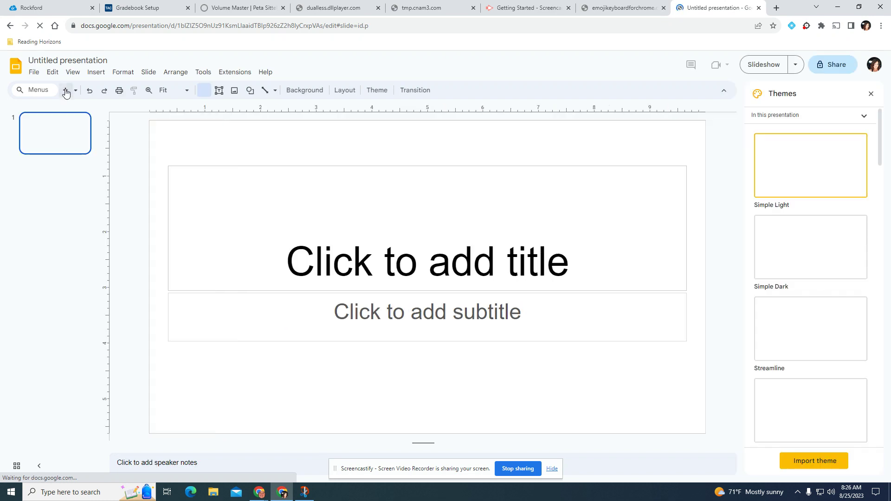
Add a slide with the Blank layout and delete the title and title-and-body slides so only the blank one remains
{"action": "left_click", "coordinate": [65, 90]}
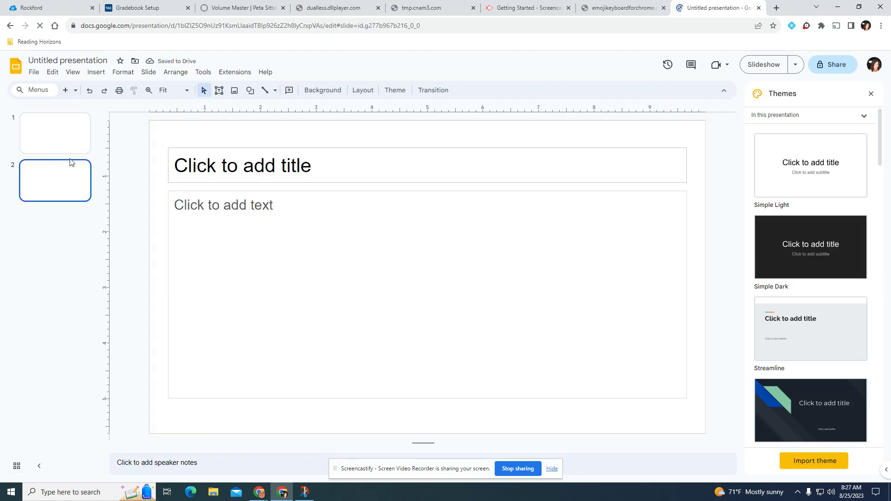
{"action": "left_click", "coordinate": [75, 91]}
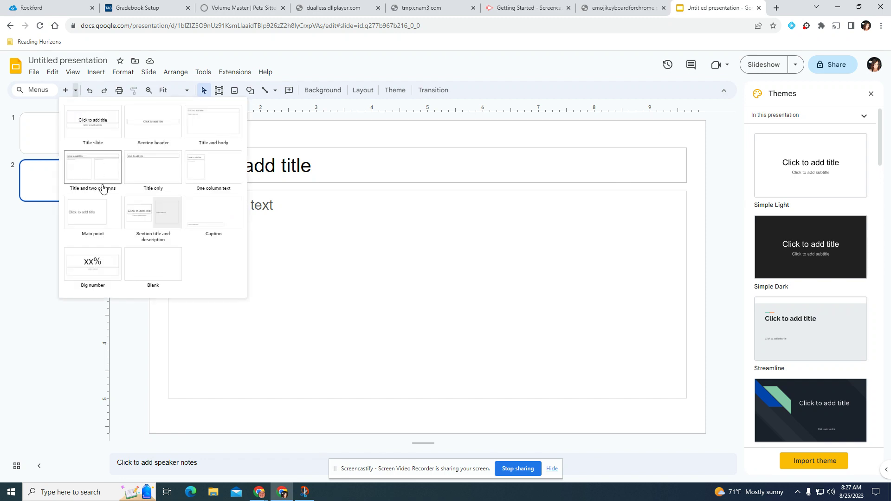
{"action": "left_click", "coordinate": [158, 262]}
{"action": "left_click", "coordinate": [47, 135]}
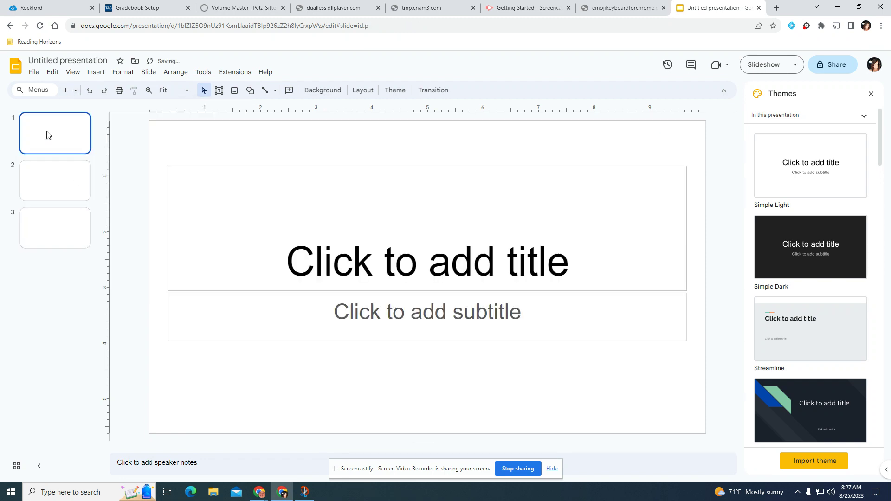
{"action": "key", "text": "Delete"}
{"action": "key", "text": "Delete"}
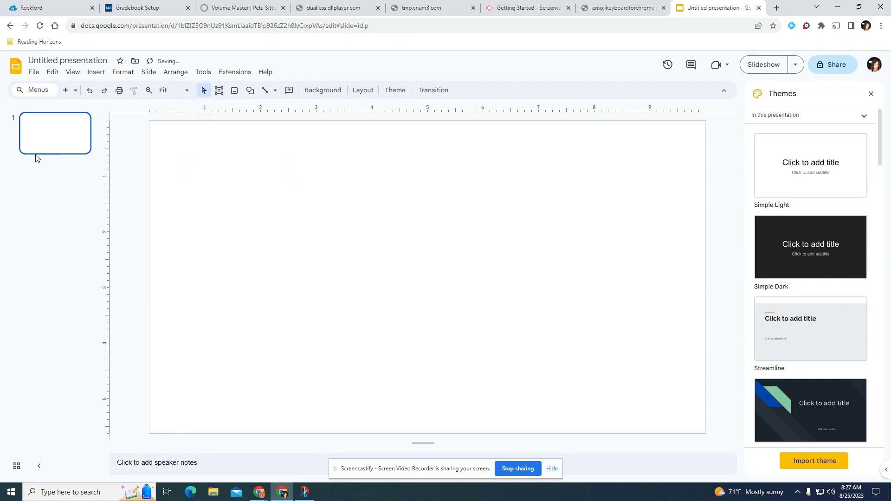
Paste the categories screenshot onto the blank slide and move it down slightly, leaving space above it
{"action": "right_click", "coordinate": [245, 205]}
{"action": "left_click", "coordinate": [251, 240]}
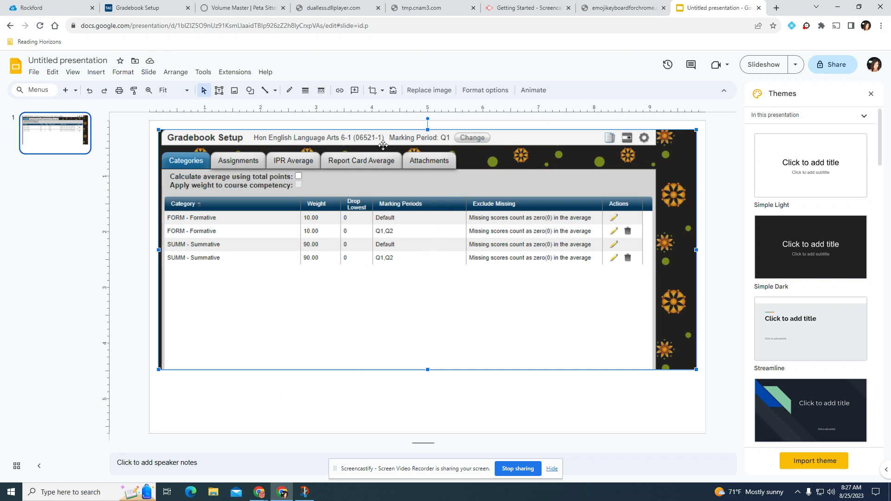
{"action": "left_click_drag", "start_coordinate": [405, 142], "coordinate": [403, 176]}
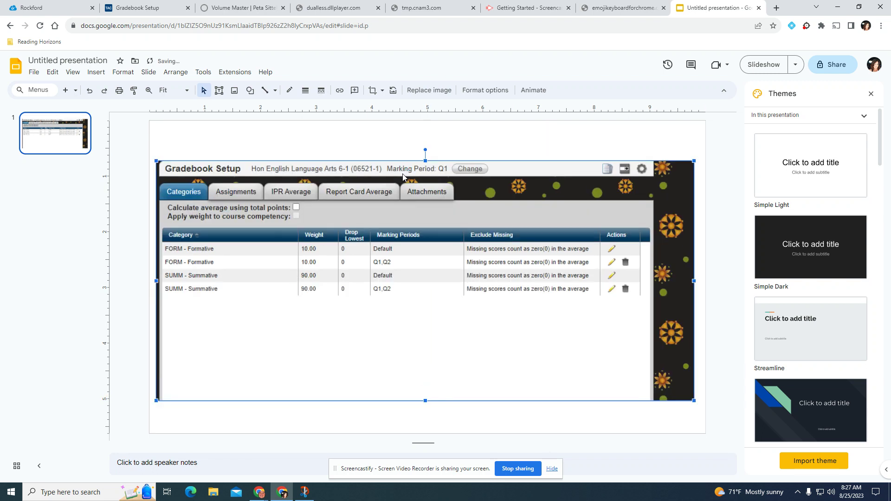